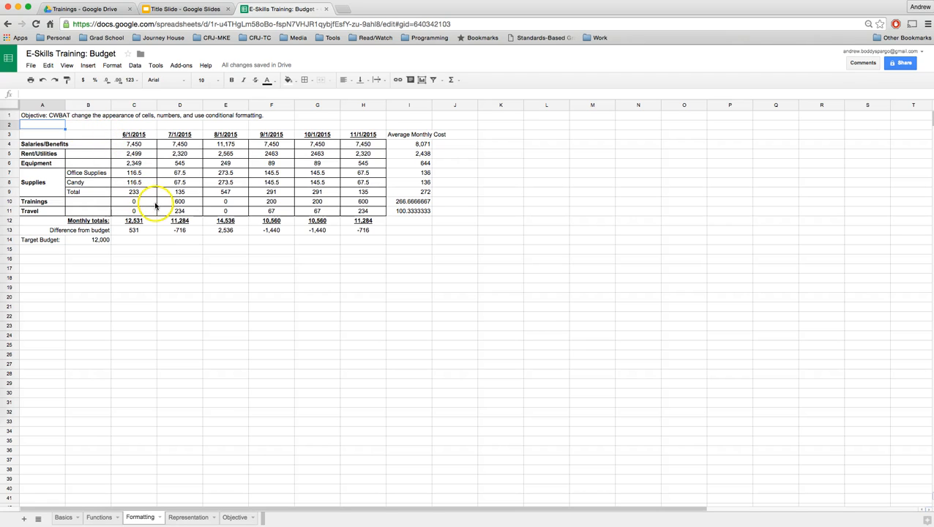
Review the supply categories and inspect the Salaries/Benefits average formula and the first monthly total's sum formula without changing them
click(91, 175)
click(86, 183)
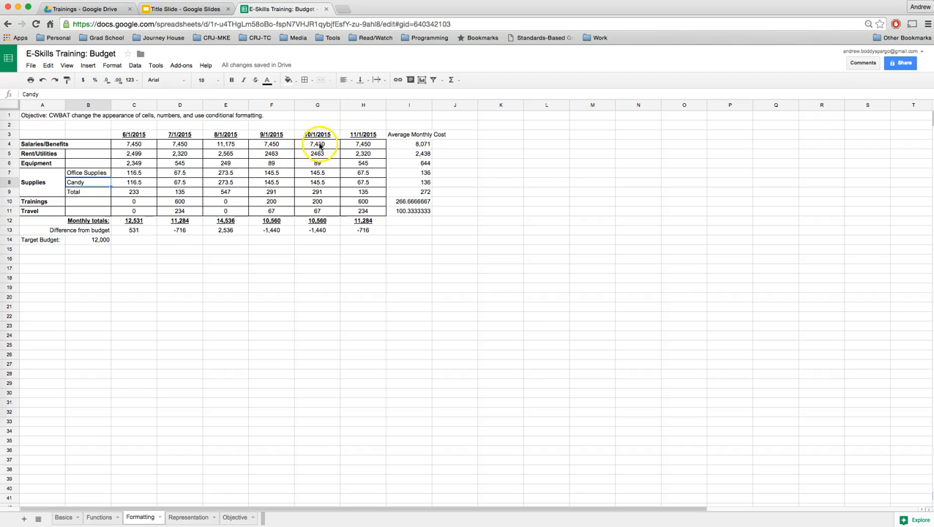
click(398, 146)
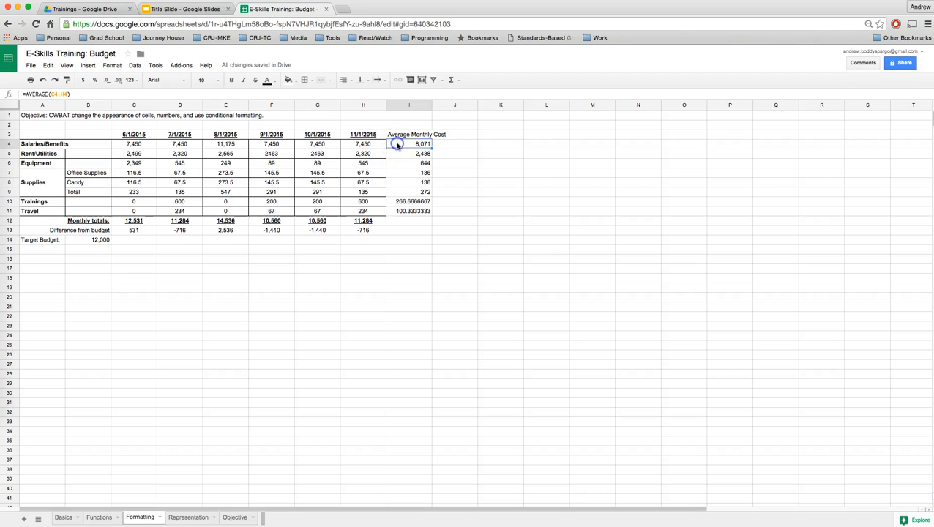
click(127, 96)
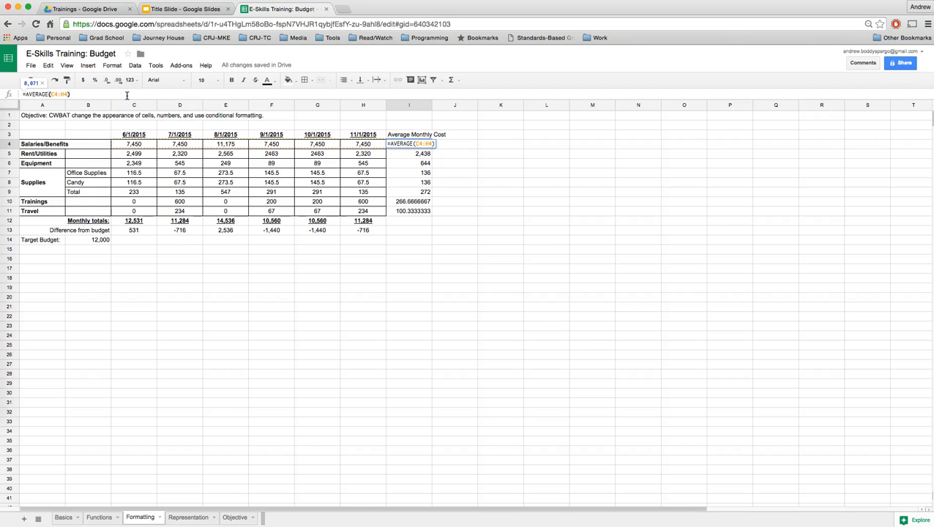
key(Return)
click(147, 222)
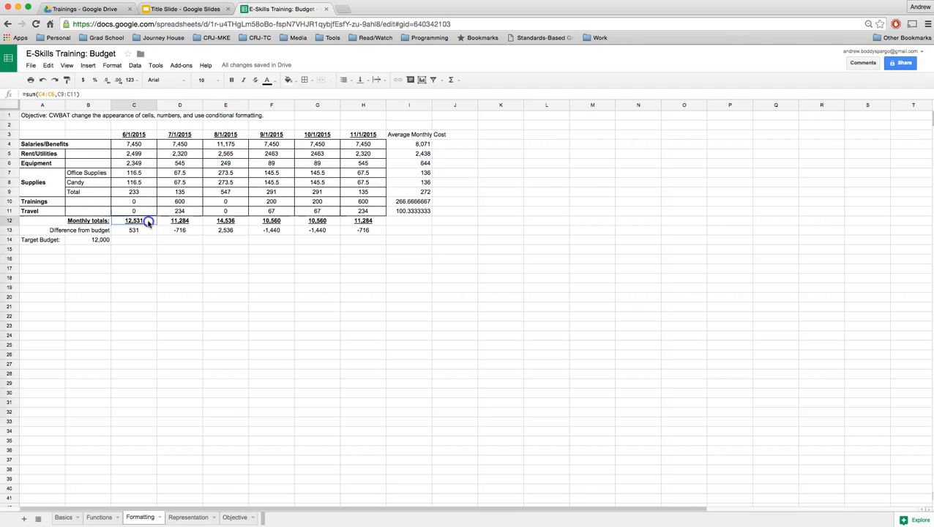
click(84, 93)
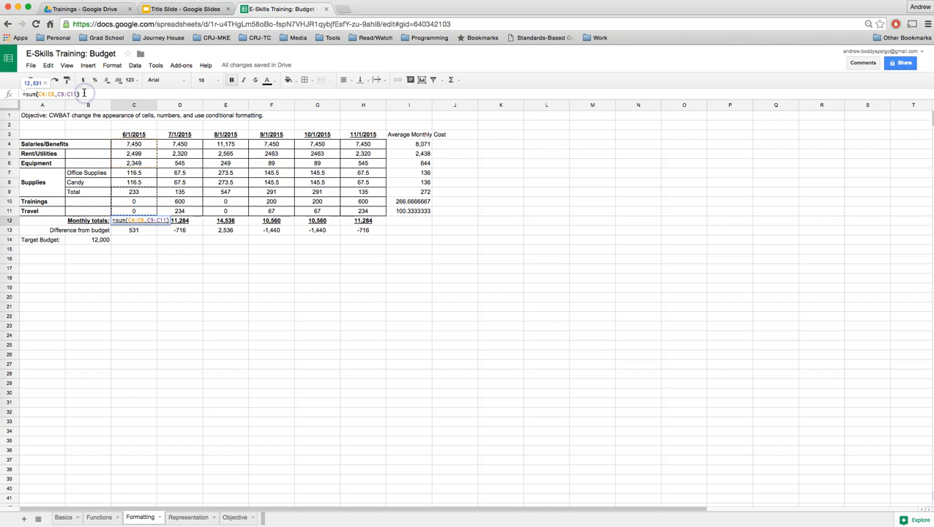
key(Return)
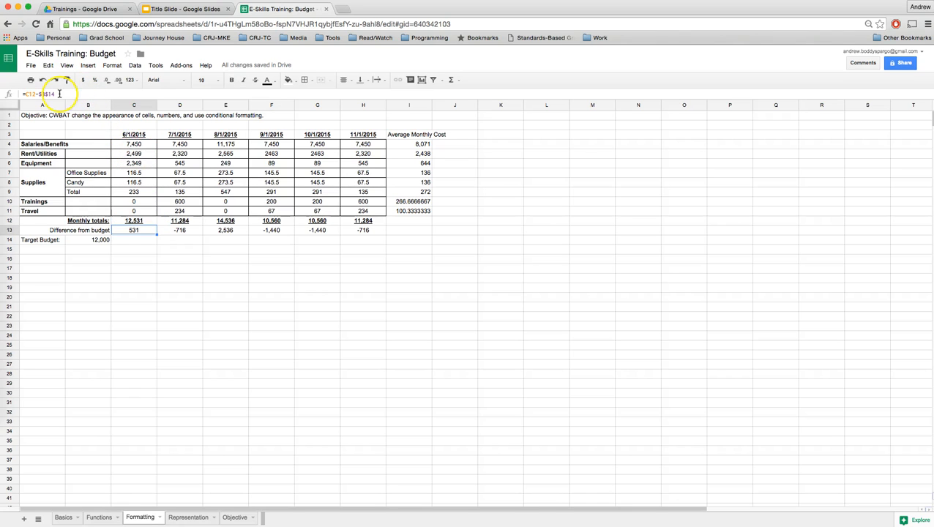
Examine the cell references in the first month's difference-from-budget formula, including the absolute reference to the target budget
click(59, 93)
click(33, 95)
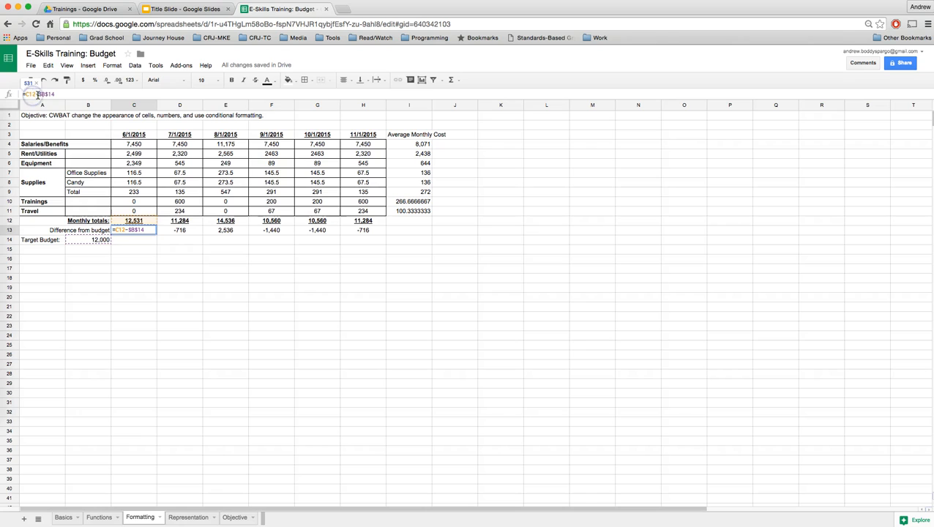
click(46, 94)
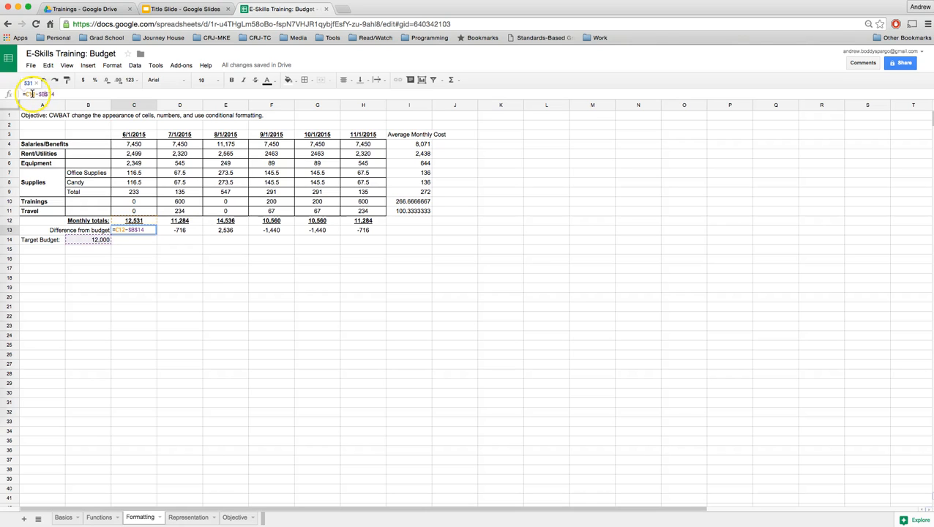
click(31, 93)
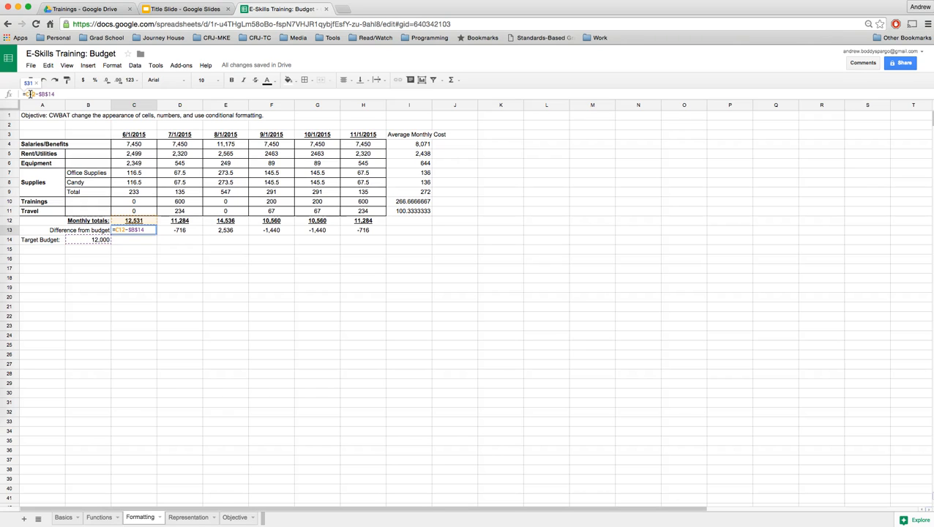
click(49, 93)
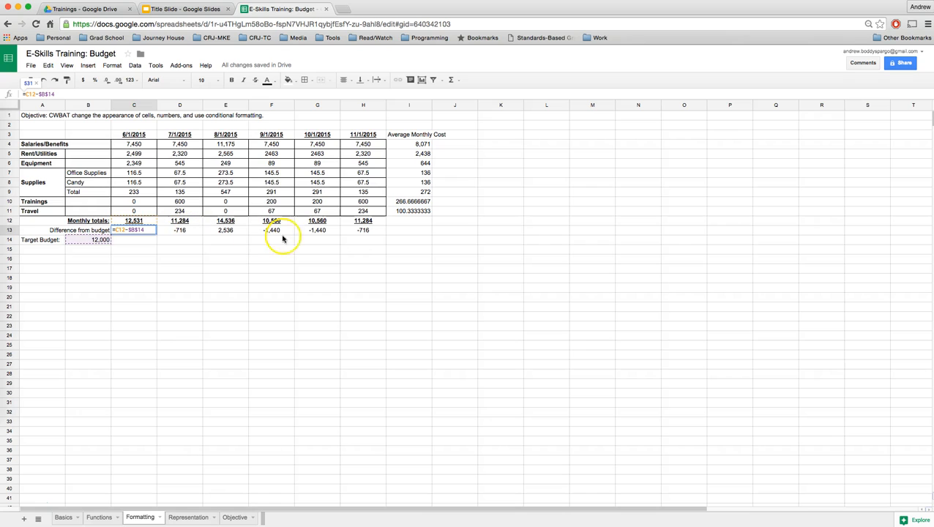
double_click(29, 94)
drag(44, 94, 70, 94)
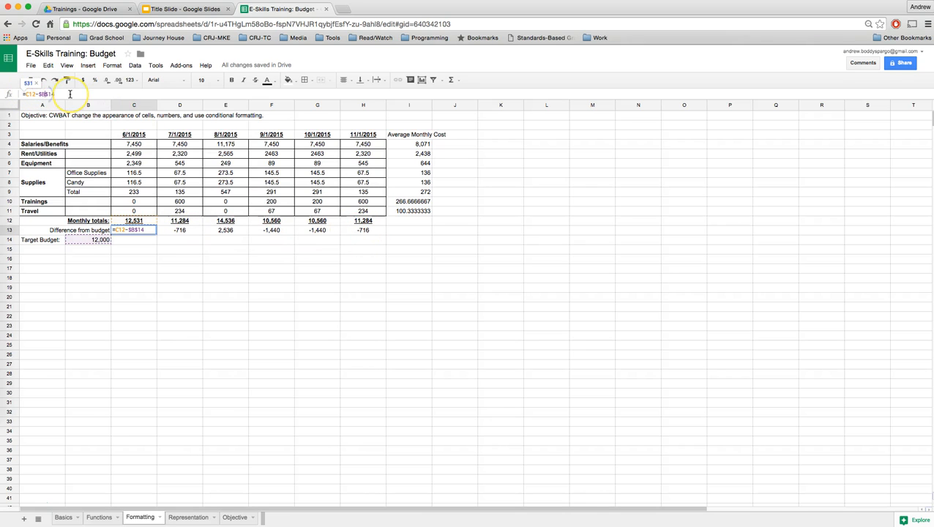
key(Tab)
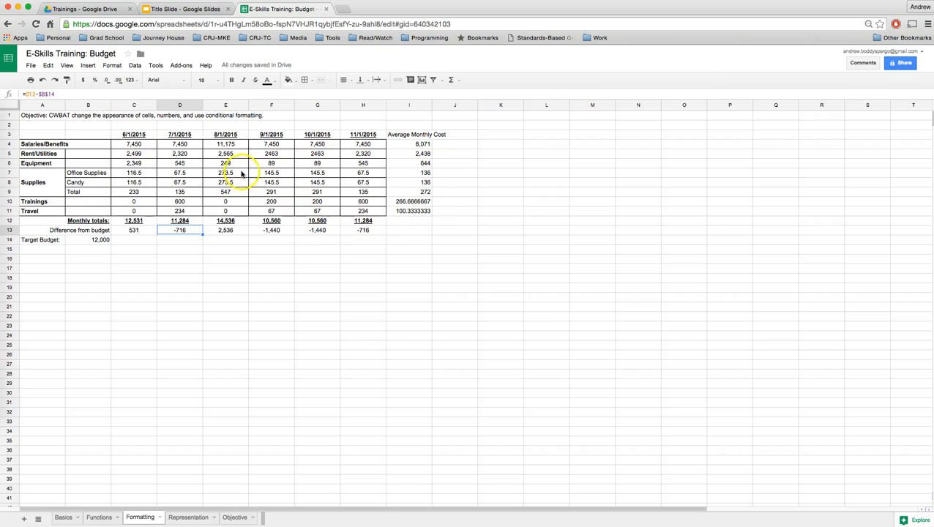
Review the Objective sheet's currency values, month headers, highlighted budget differences, and category summary with percentages
click(231, 519)
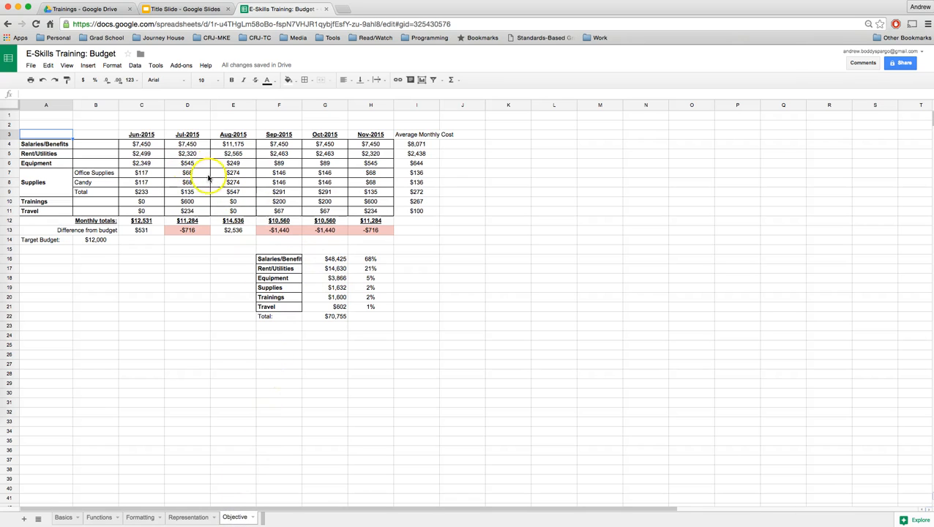
click(143, 145)
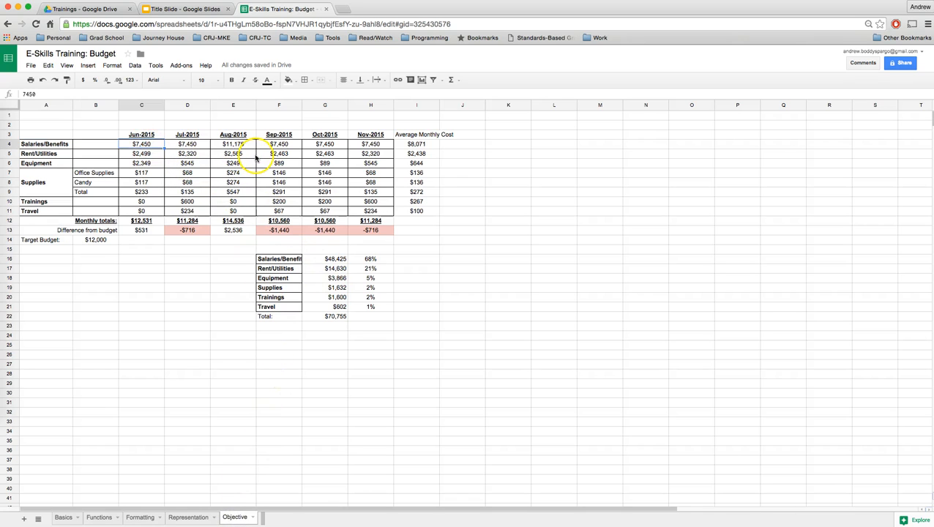
click(149, 135)
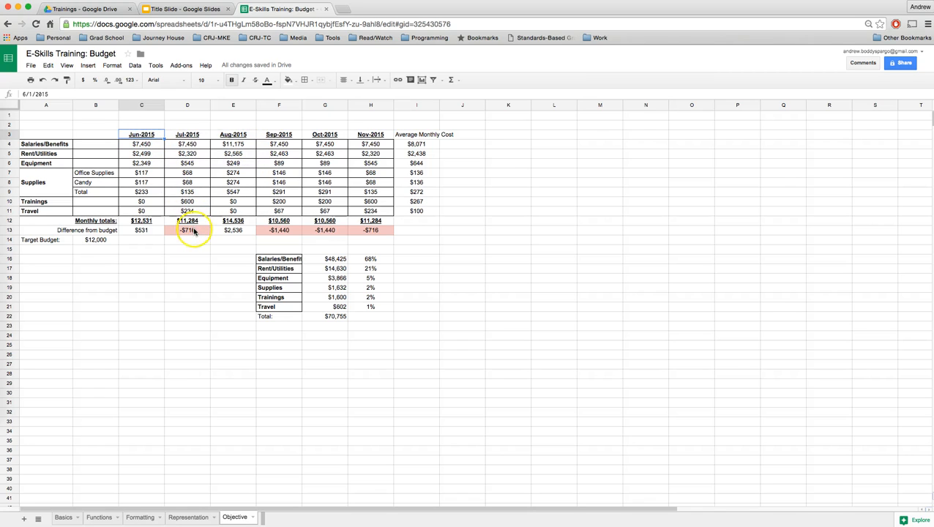
click(189, 230)
click(282, 233)
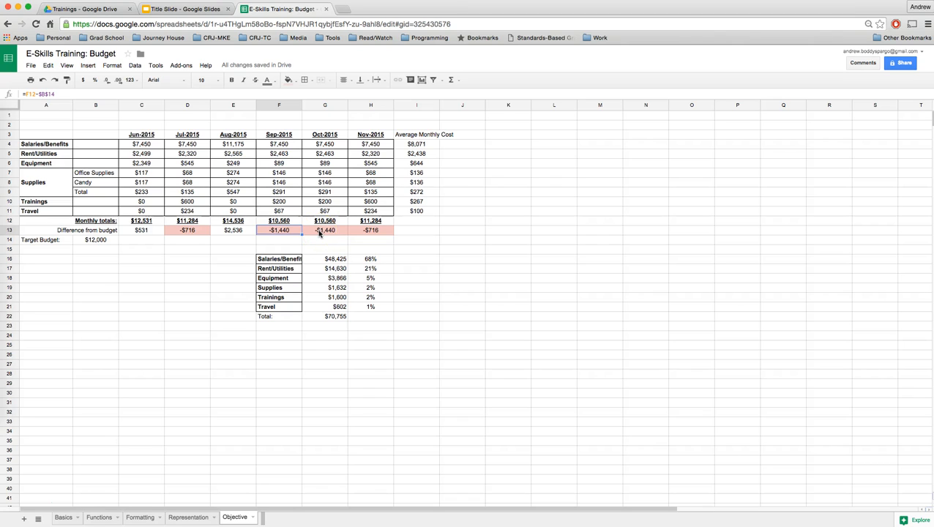
click(296, 260)
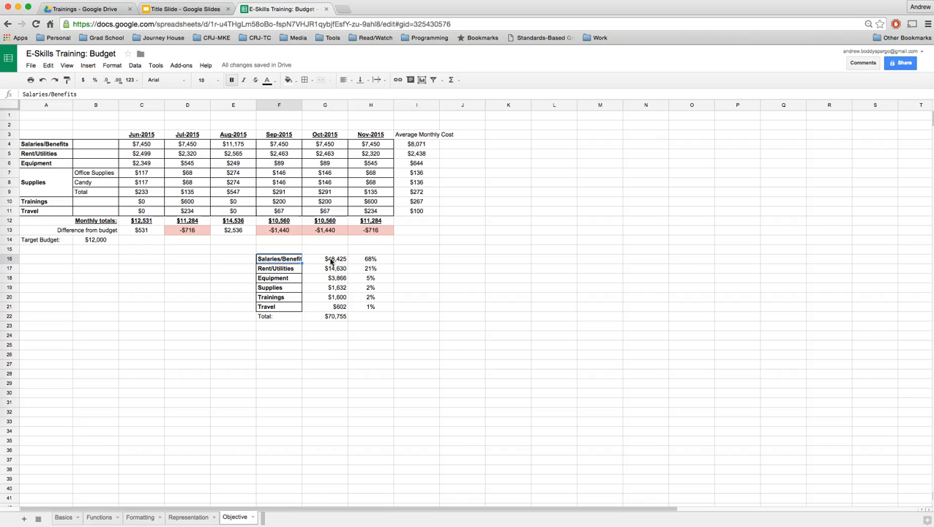
click(381, 259)
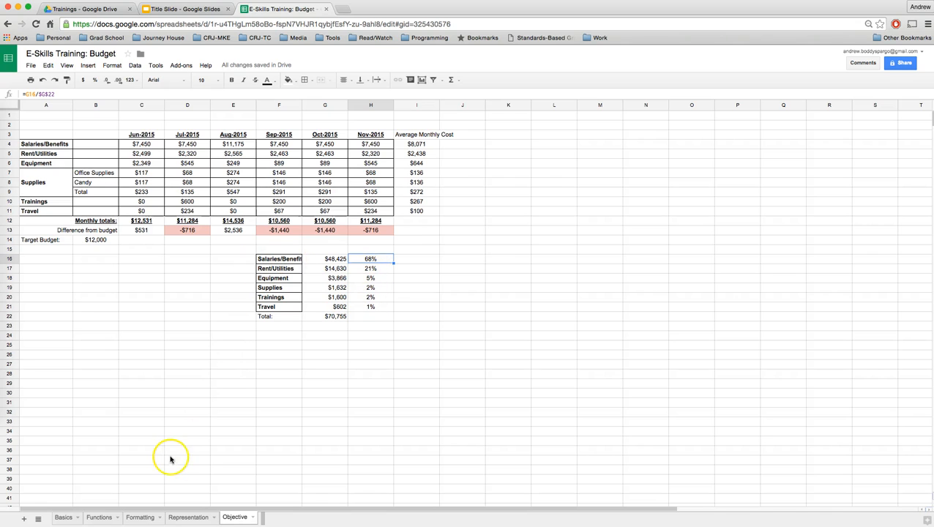
Apply the Financial number format to cells C4:I13 on the Formatting sheet
click(148, 517)
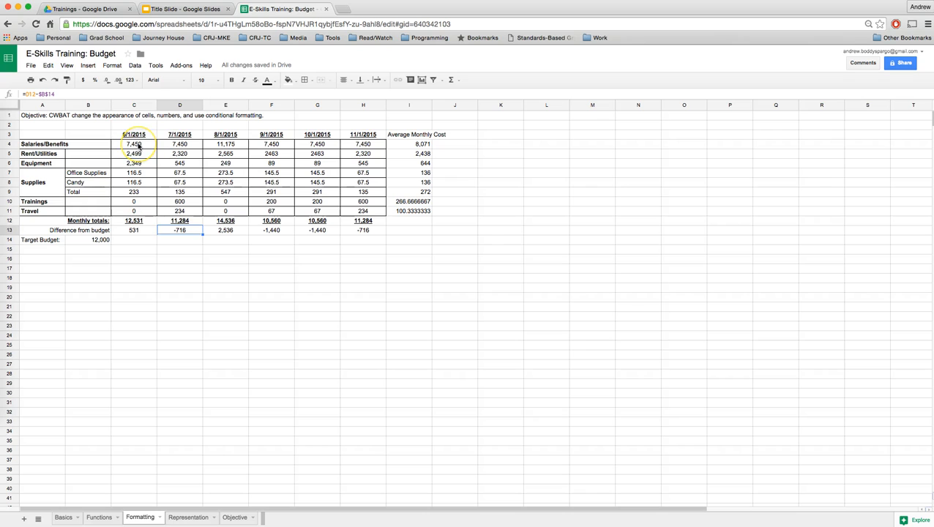
drag(138, 145, 405, 231)
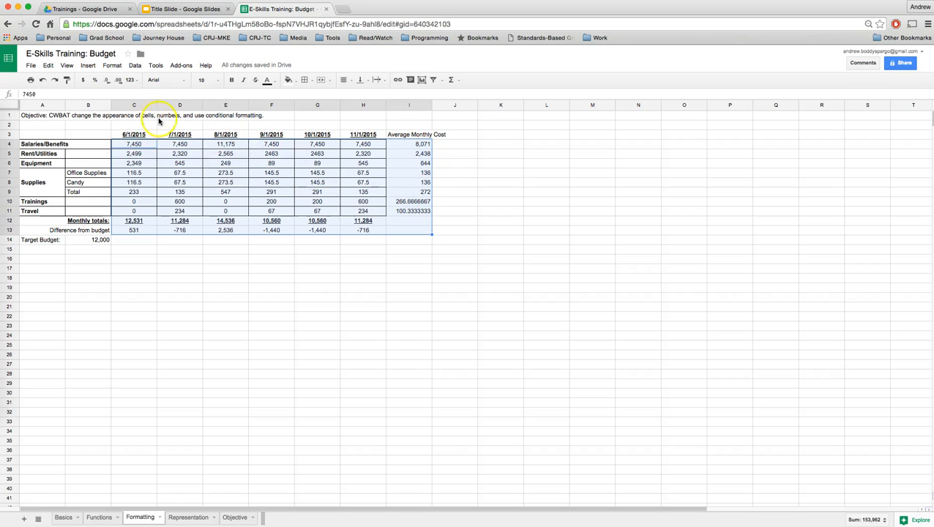
click(114, 66)
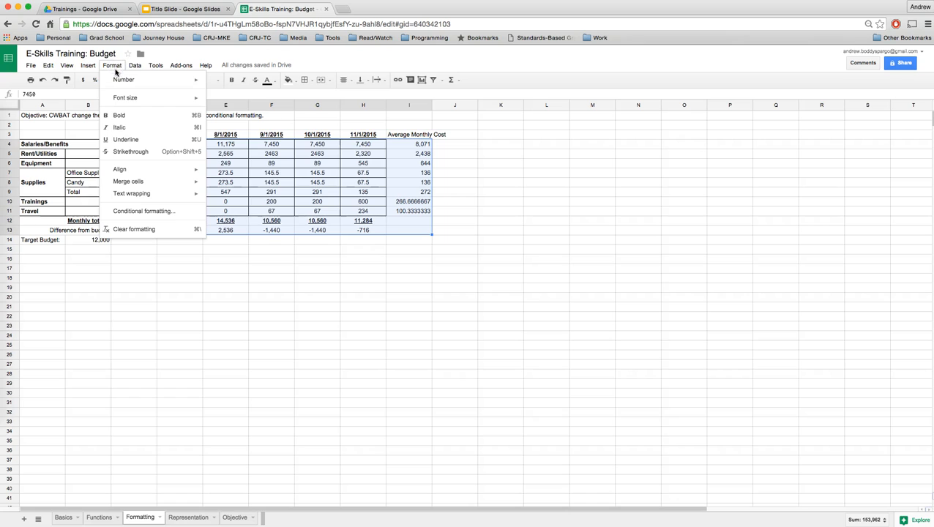
mouse_move(117, 82)
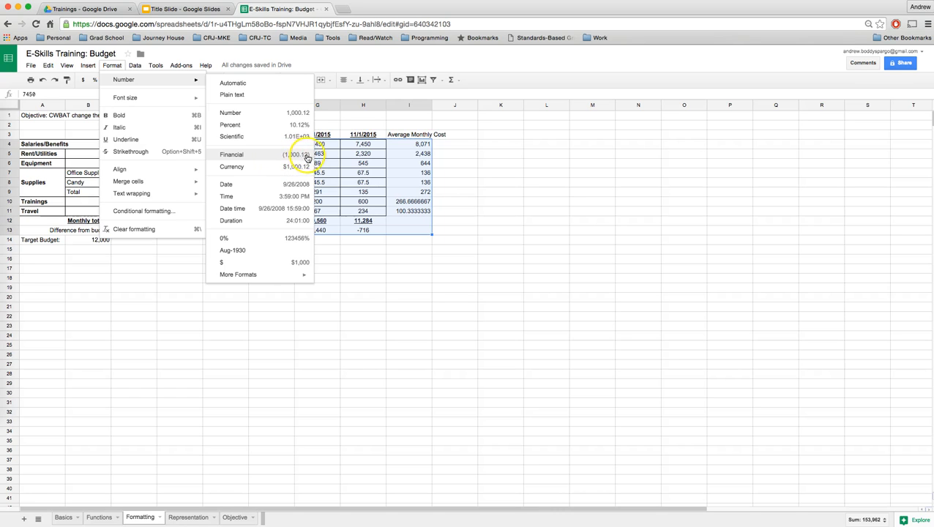
click(250, 158)
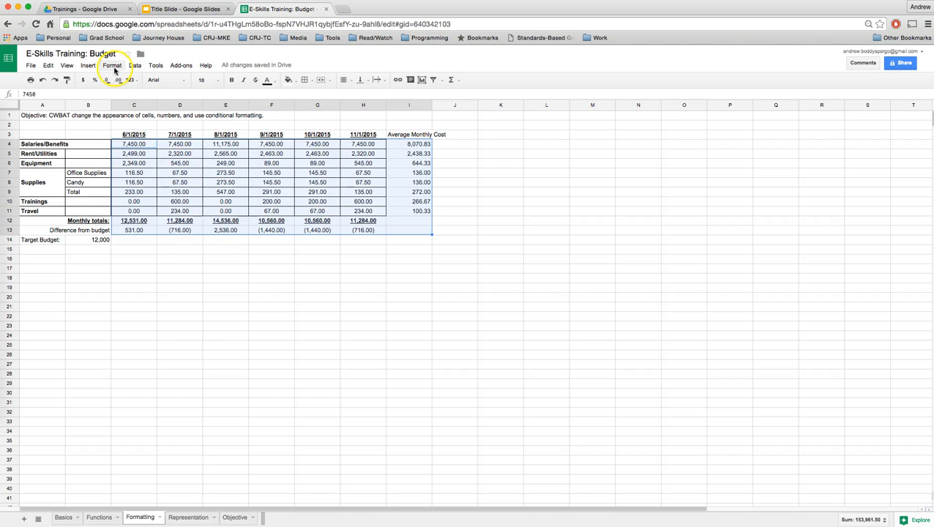
Format cells C4:I13 with a custom dollar currency in the $1,000 style, without decimals
click(112, 66)
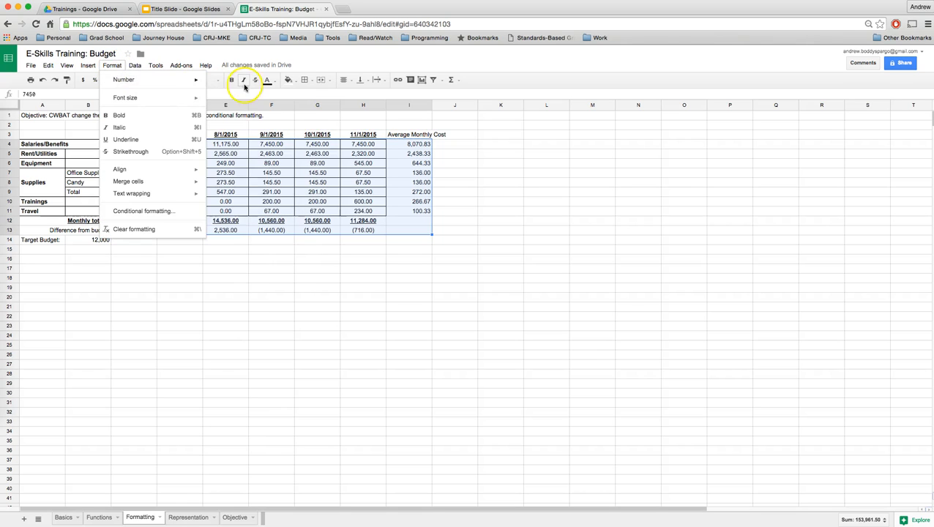
mouse_move(182, 84)
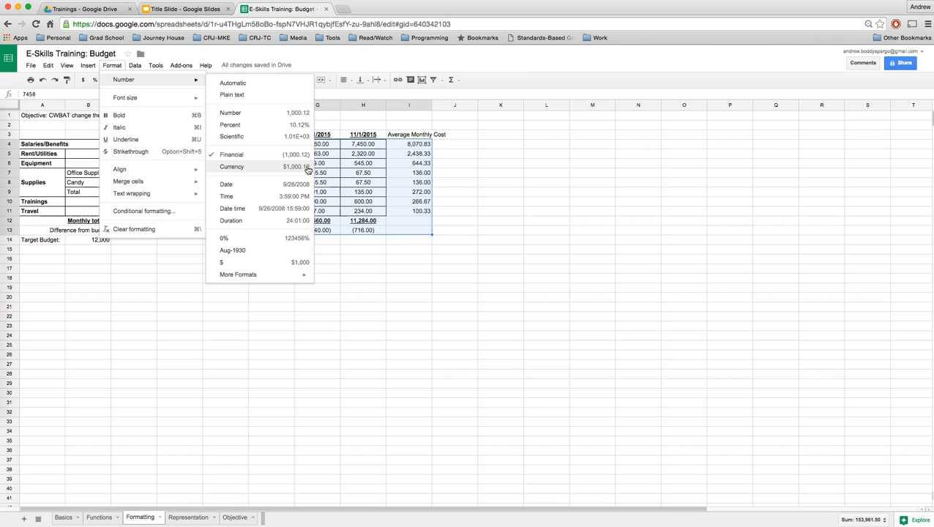
click(284, 277)
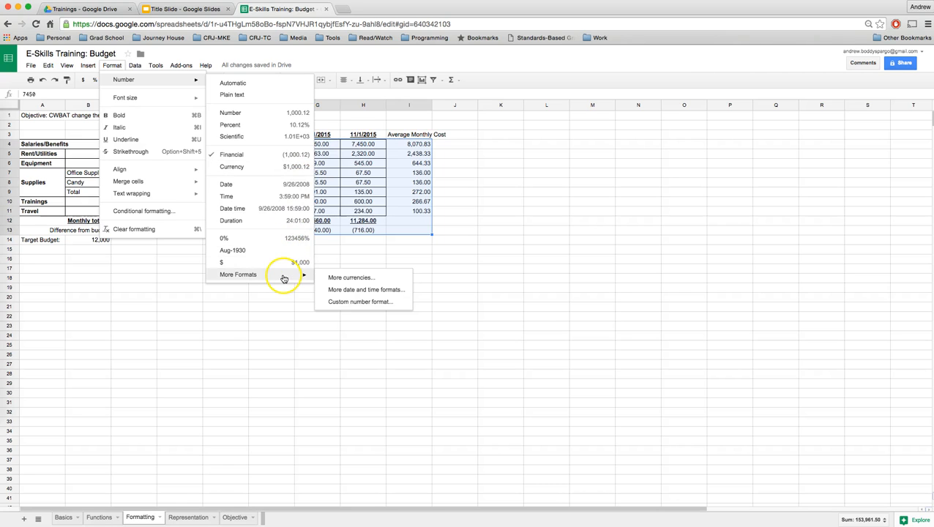
click(345, 280)
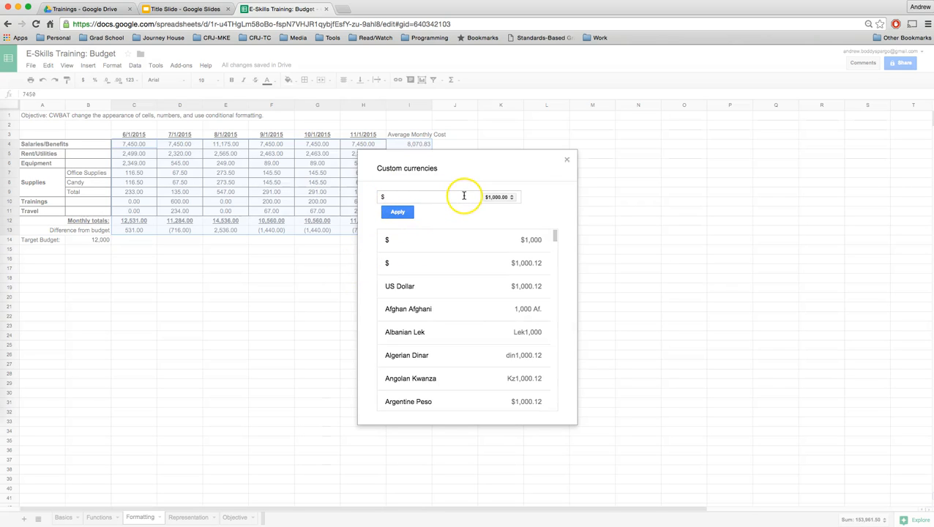
scroll(444, 246, down, 6)
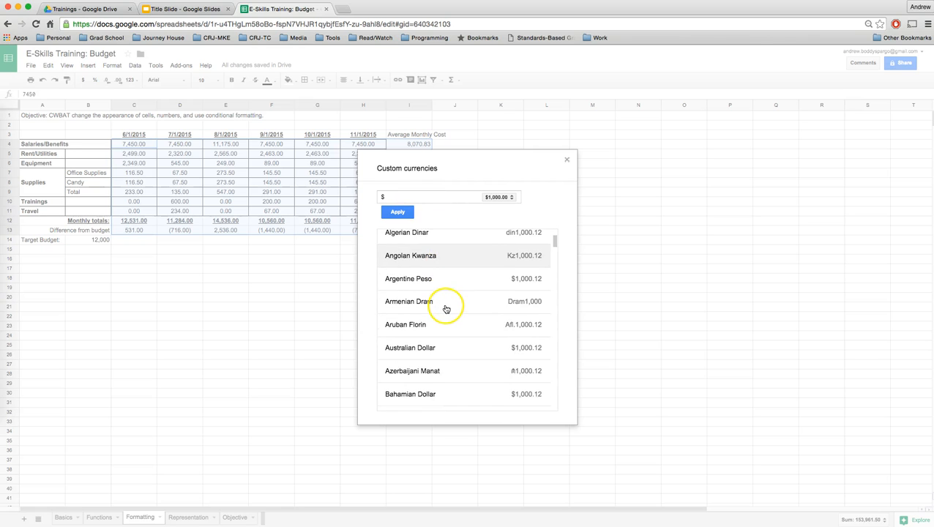
scroll(443, 293, down, 2)
scroll(442, 252, up, 5)
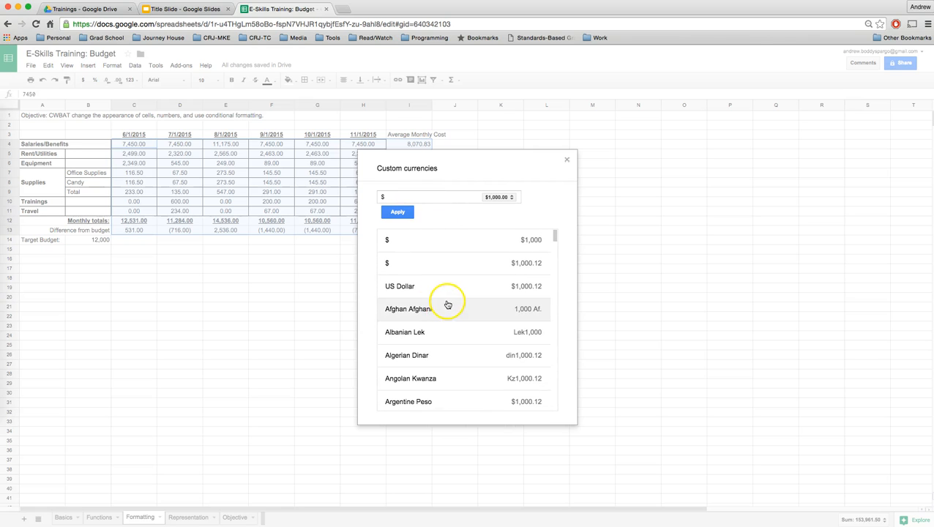
click(511, 198)
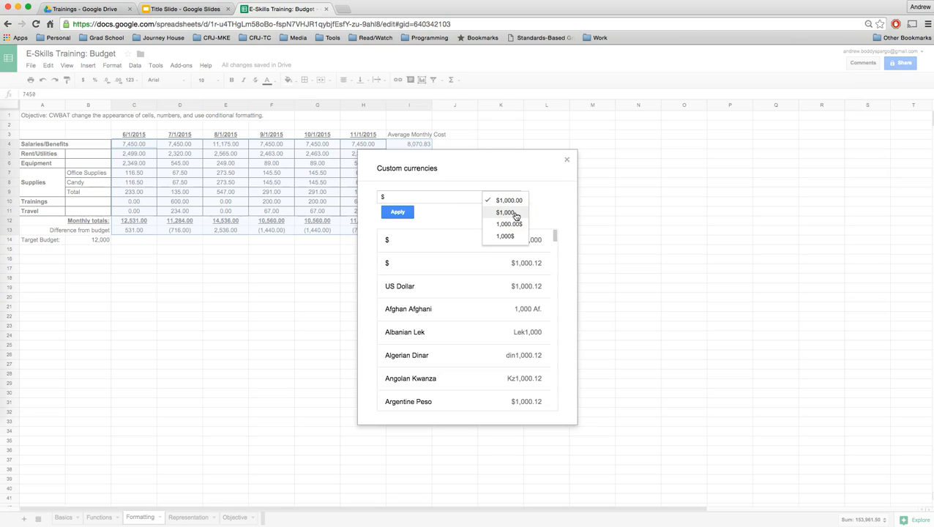
click(516, 215)
click(396, 212)
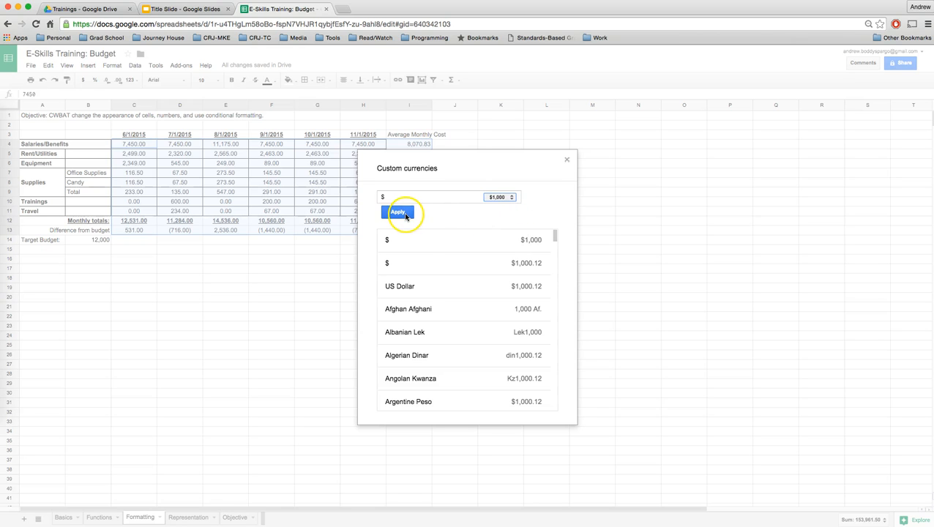
click(134, 146)
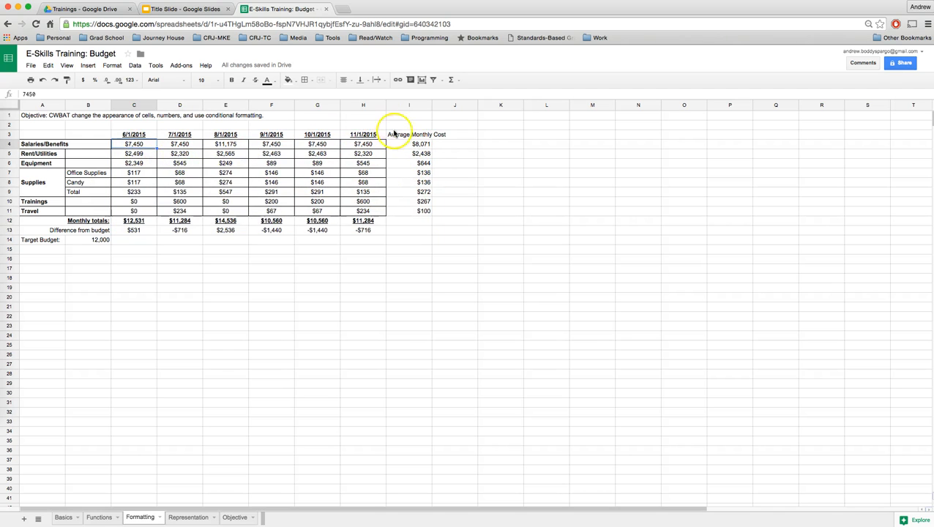
Center-align the Average Monthly Cost values in cells I4:I11
drag(409, 145, 411, 211)
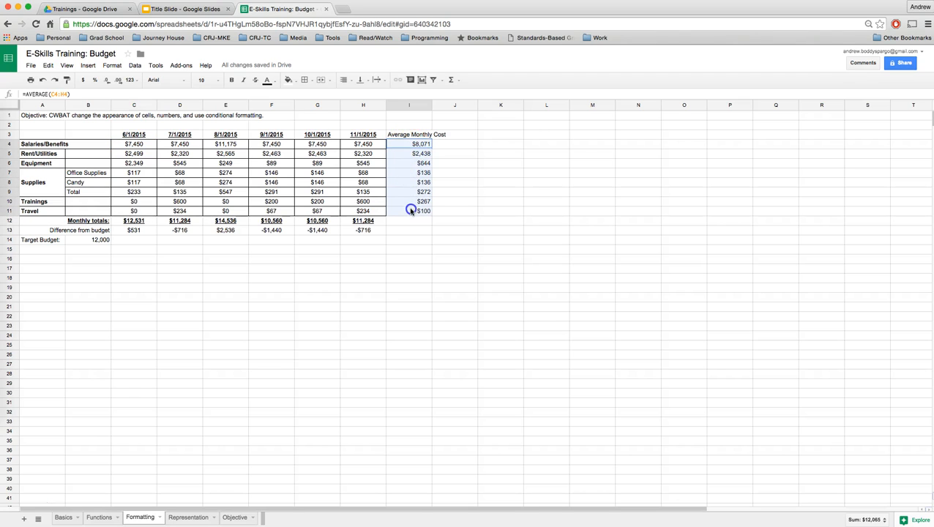
click(349, 80)
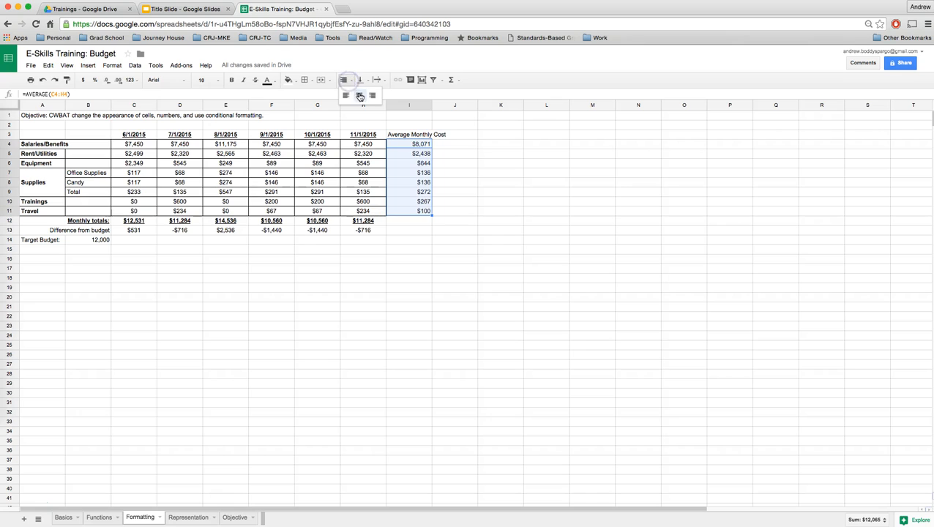
click(357, 95)
click(364, 125)
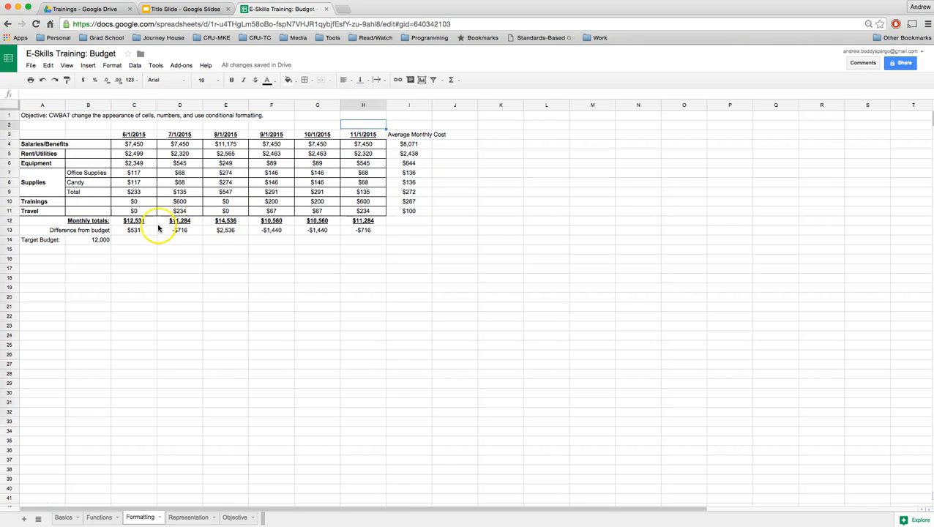
Format the month headers in C3:H3 with a custom date format of abbreviated month, hyphen and full numeric year (Aug-1930 style)
click(145, 137)
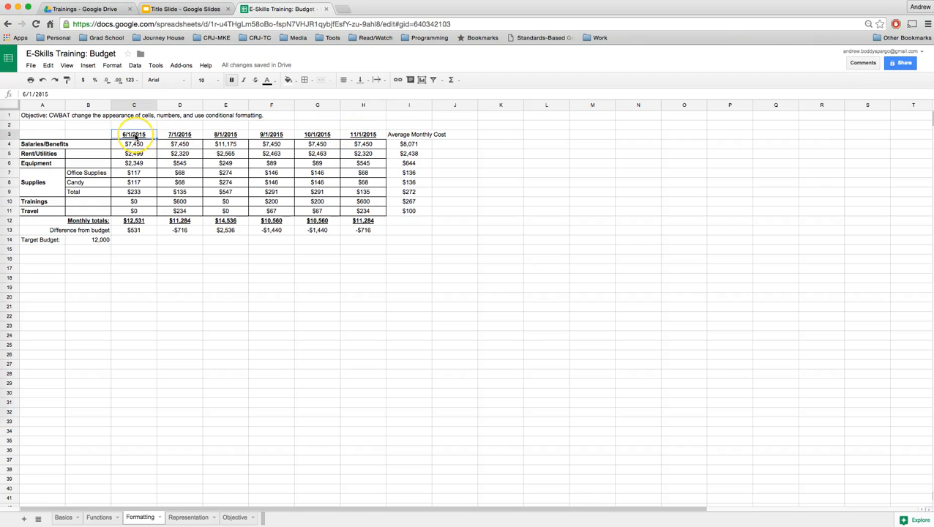
click(127, 136)
drag(127, 135, 357, 141)
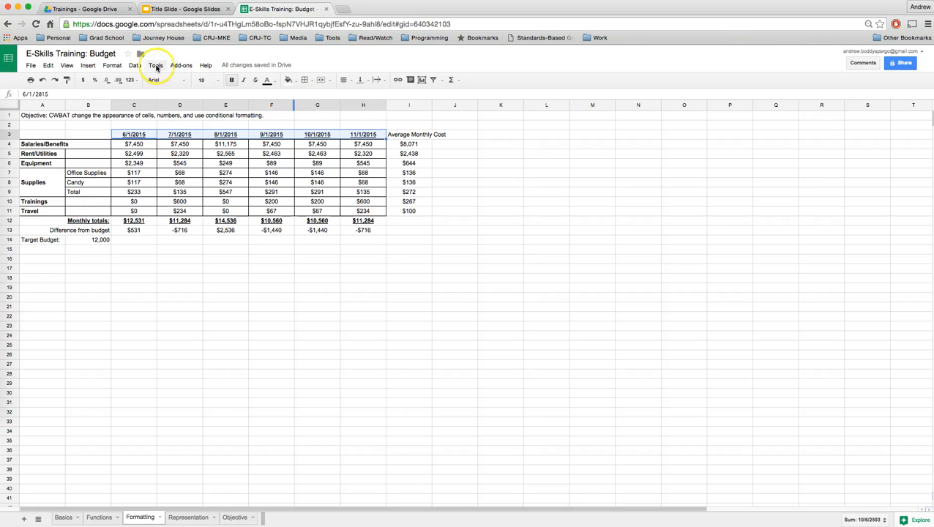
click(115, 66)
mouse_move(121, 79)
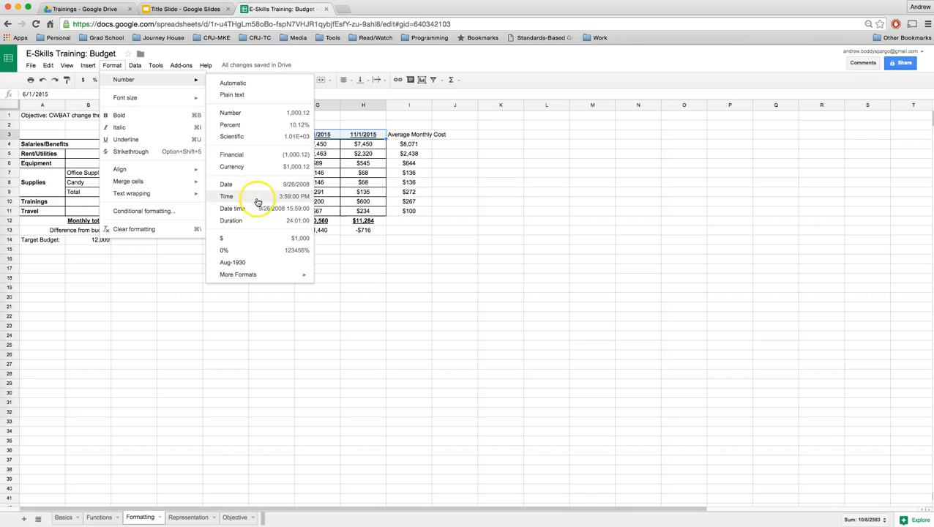
mouse_move(258, 279)
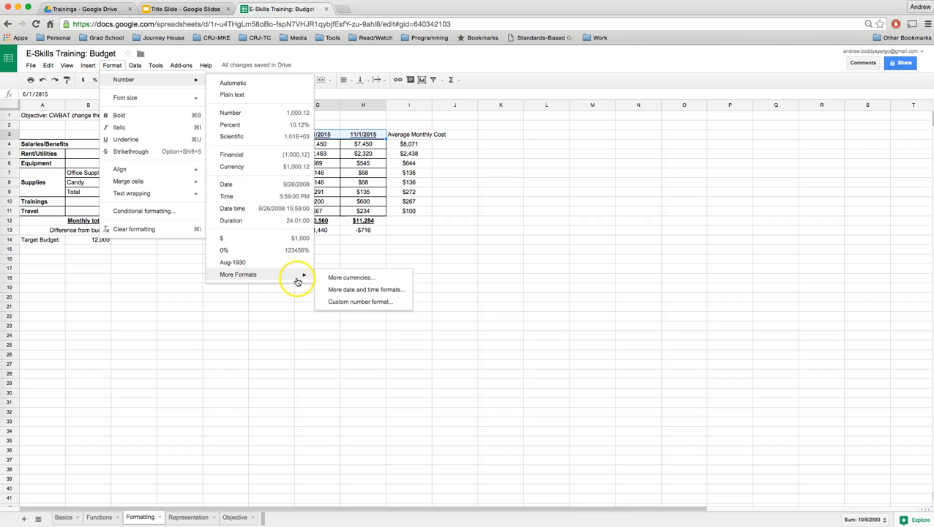
click(369, 291)
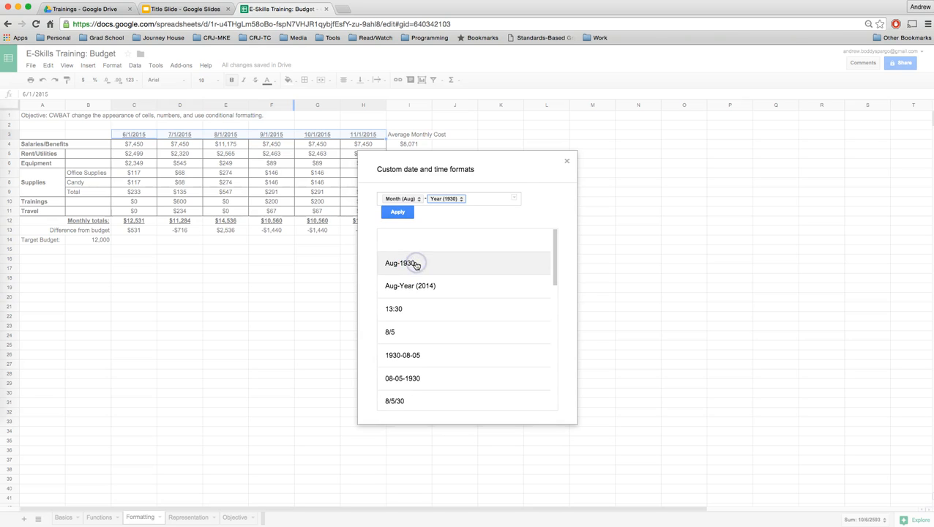
click(410, 198)
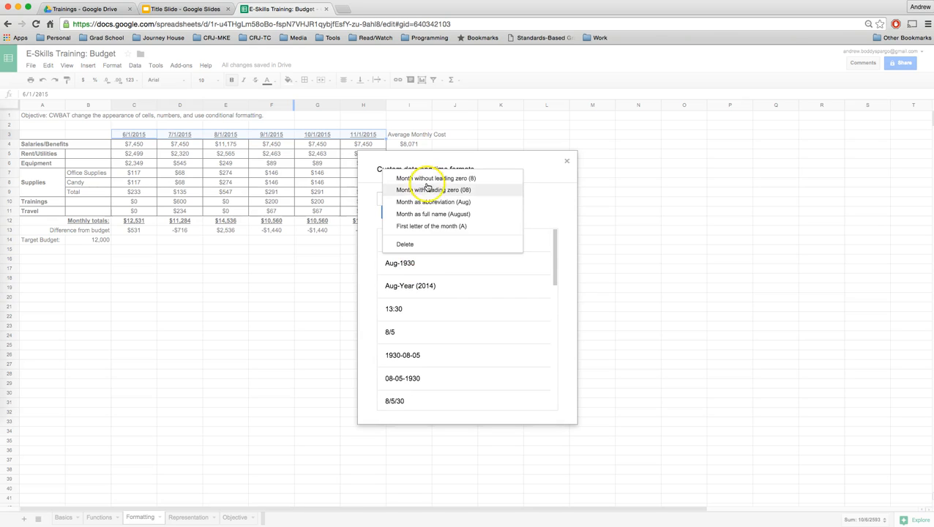
click(472, 205)
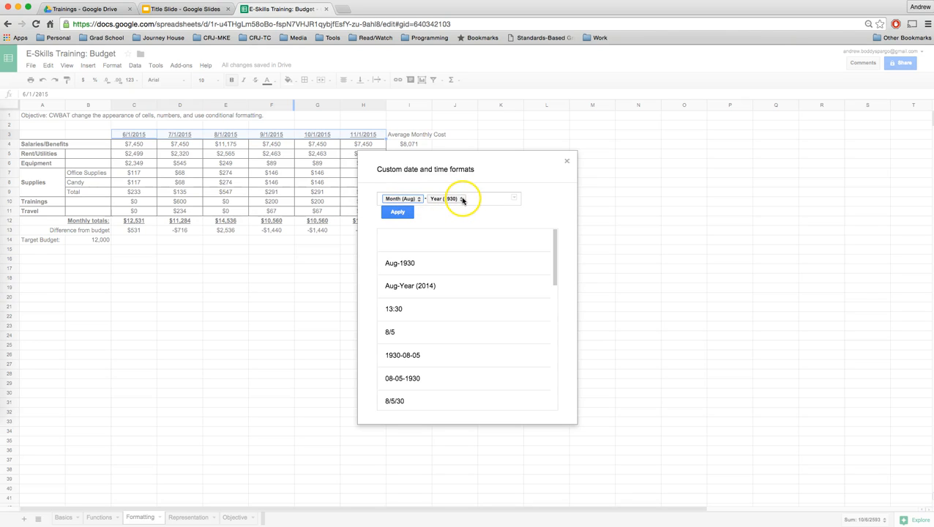
click(461, 199)
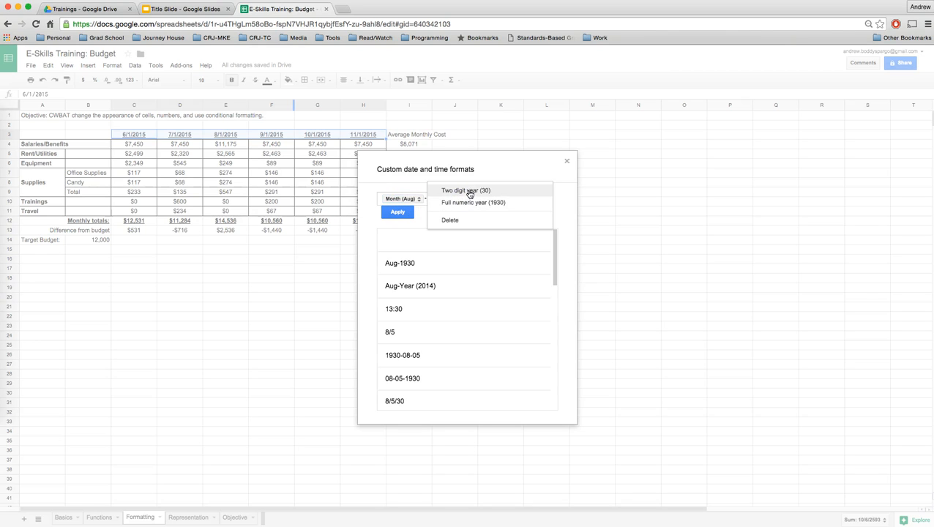
click(470, 202)
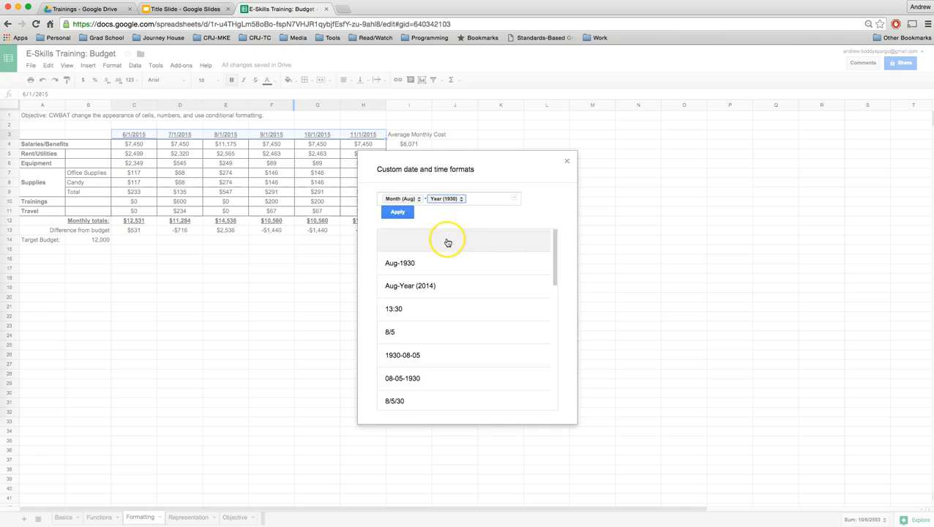
click(399, 213)
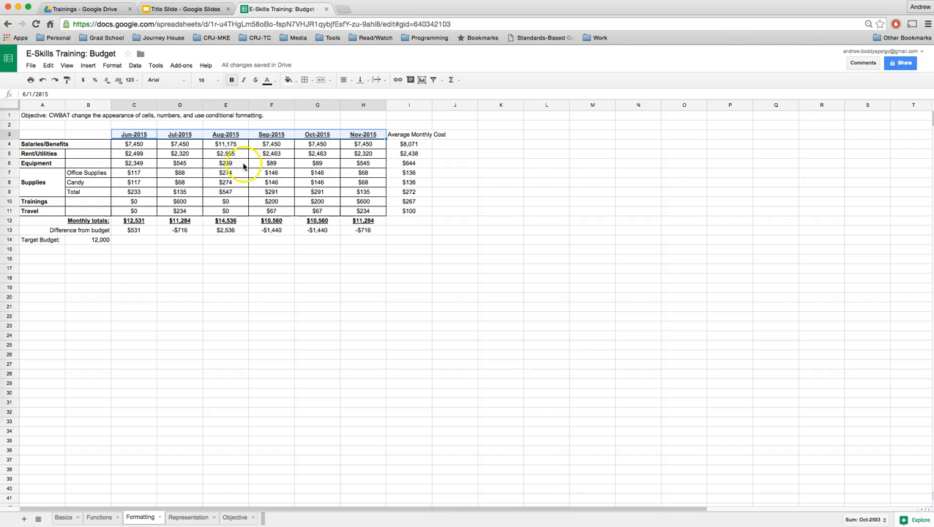
Copy the formatting of the June difference-from-budget cell C13 onto the target budget amount in B14 with Paint format
click(145, 156)
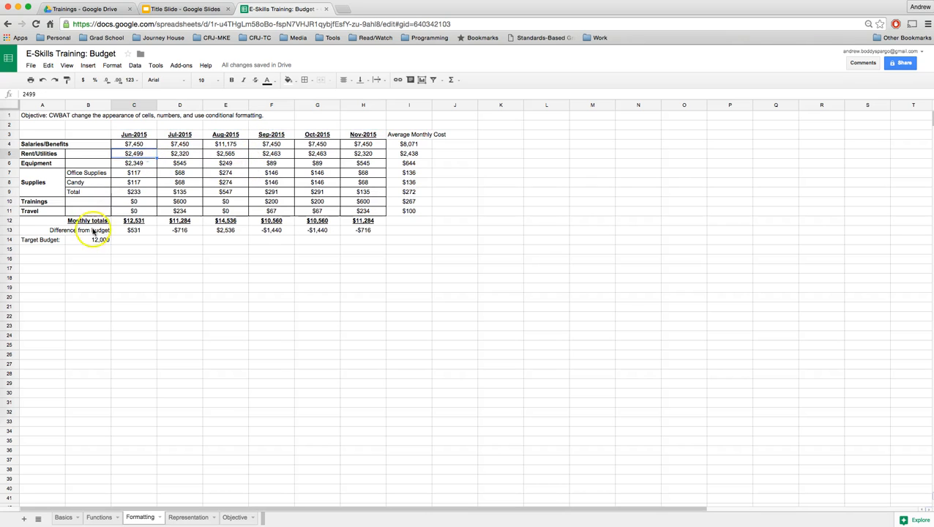
click(51, 242)
click(86, 242)
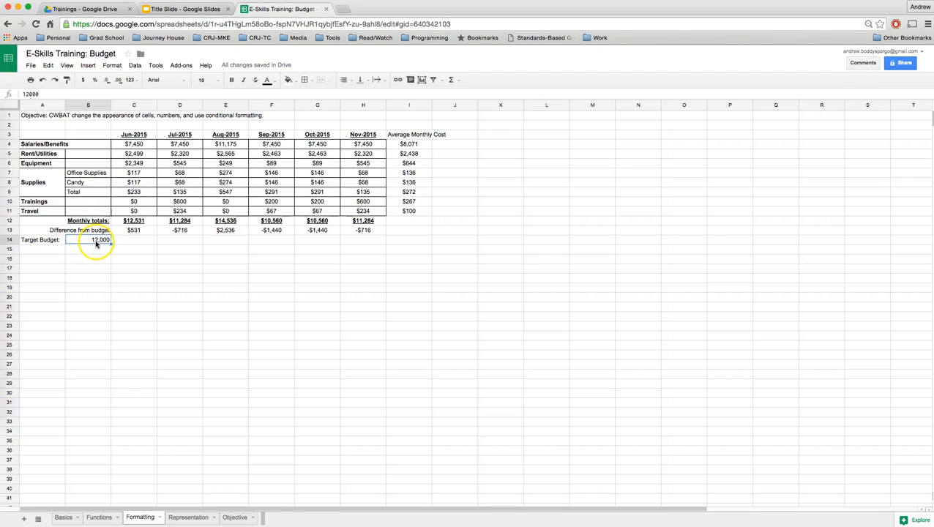
click(66, 82)
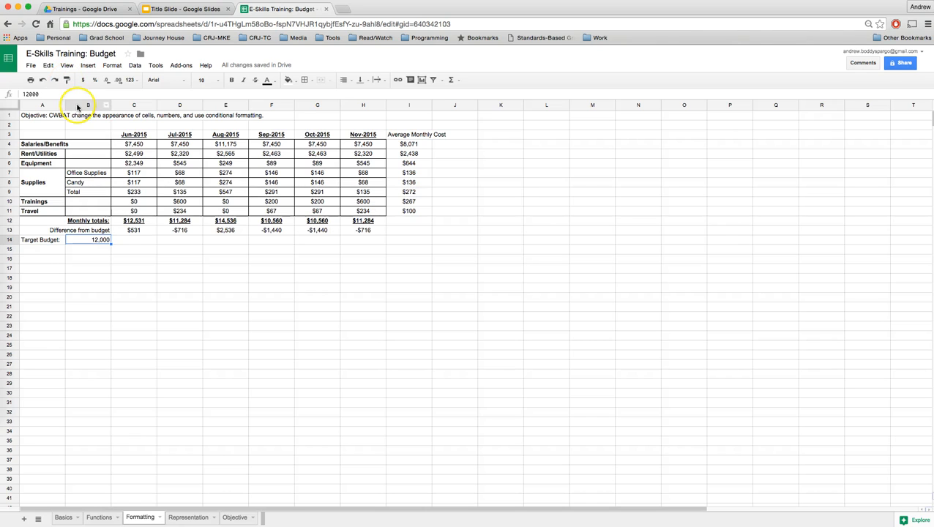
click(141, 232)
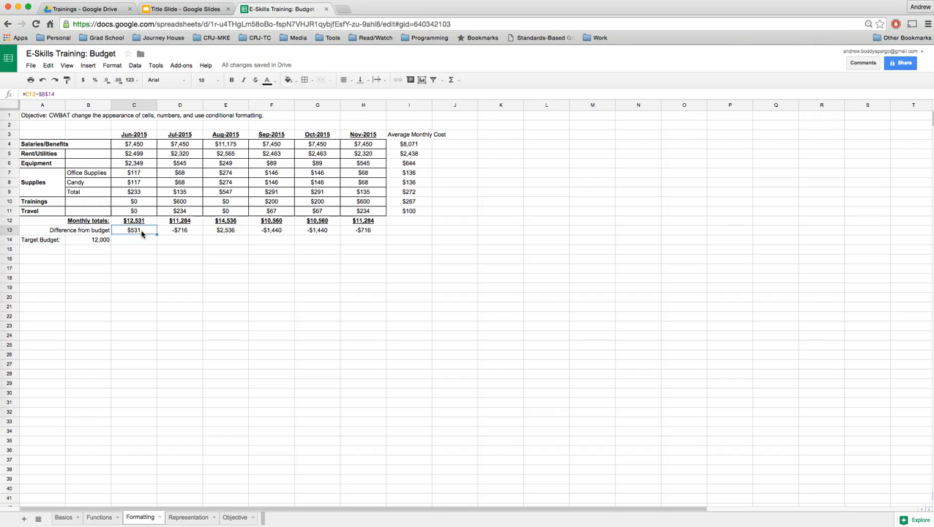
click(135, 235)
click(67, 82)
click(95, 242)
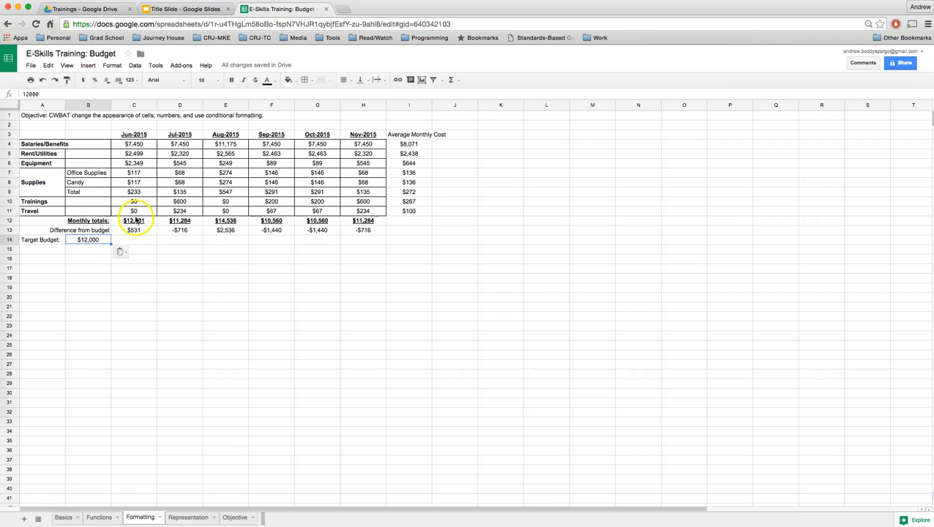
Paint the bold, underlined format of the June monthly total in C12 onto the target budget amount in B14
click(137, 221)
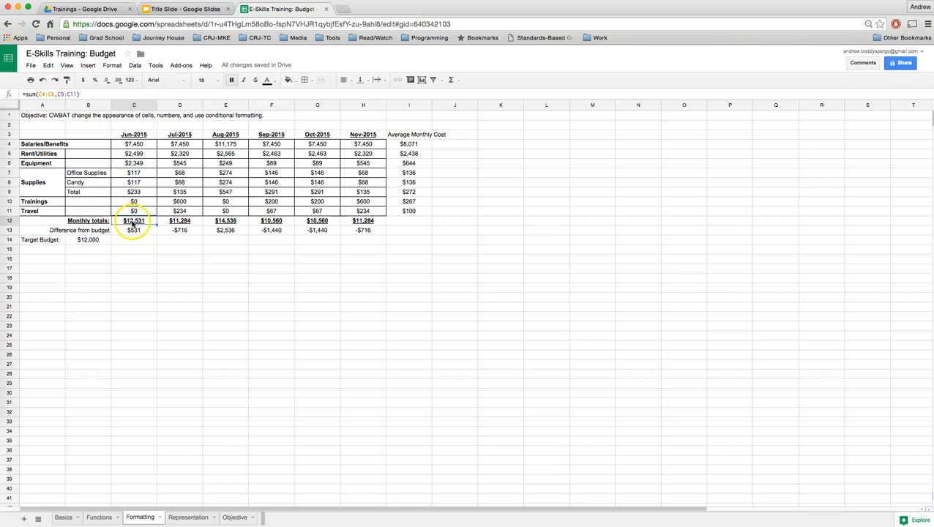
click(67, 81)
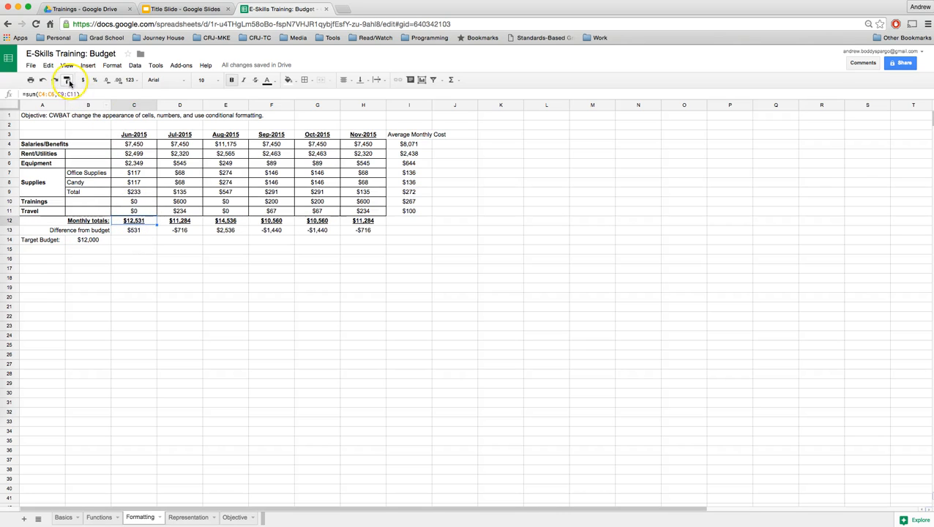
click(86, 240)
click(93, 250)
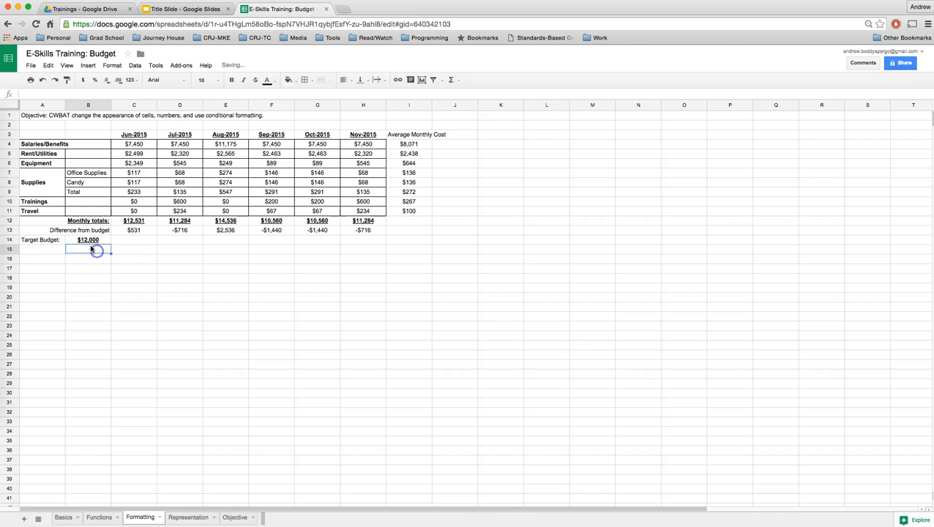
click(96, 241)
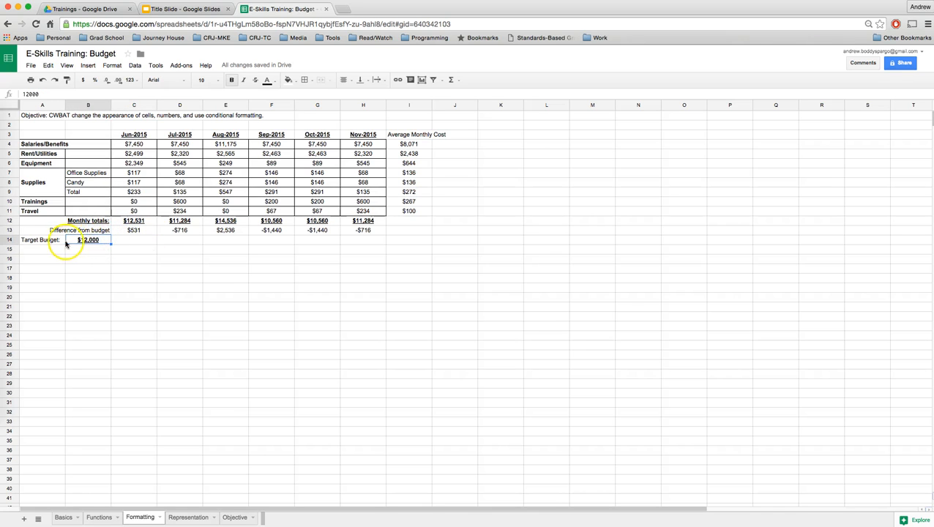
Paint the bordered format of the October Office Supplies cell G7 onto the target budget amount in B14
click(315, 173)
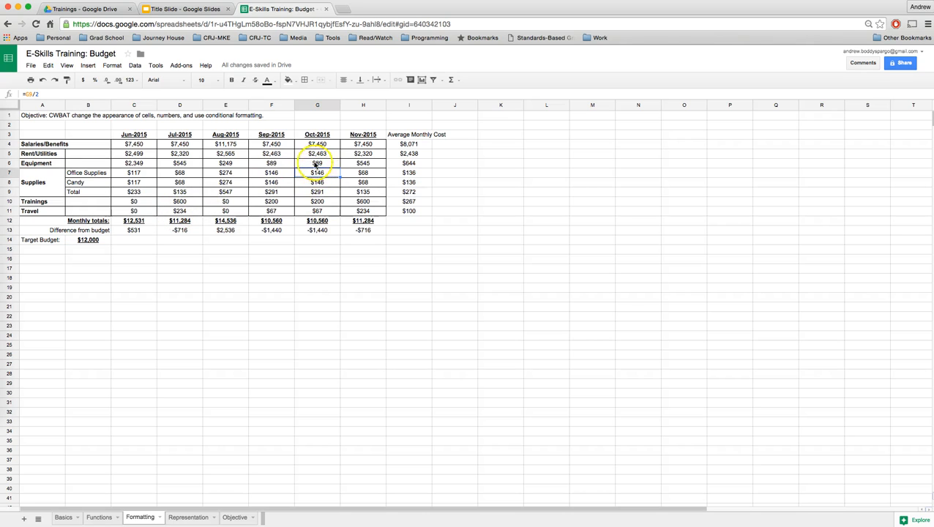
click(66, 81)
click(88, 240)
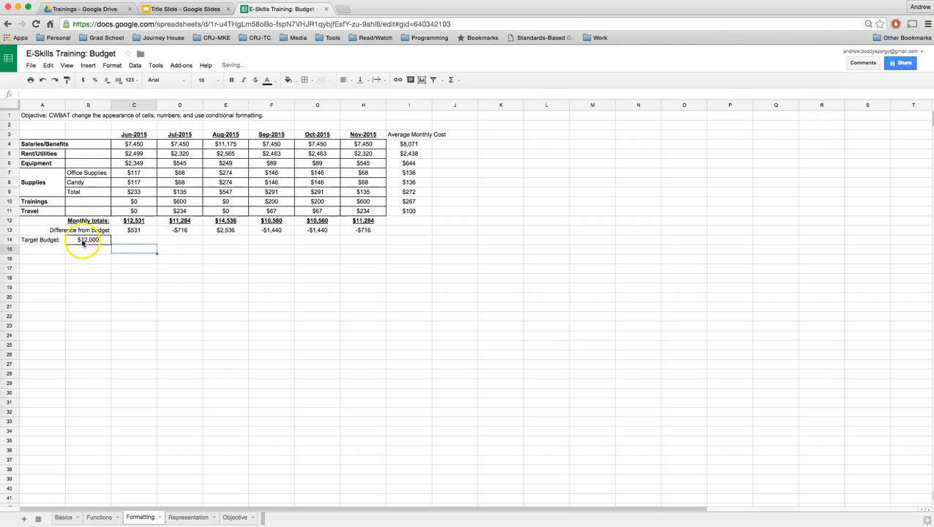
Reapply the bold, underlined format of monthly total C12 to the target budget amount in B14 with Paint format
click(135, 221)
click(66, 81)
click(88, 241)
click(132, 260)
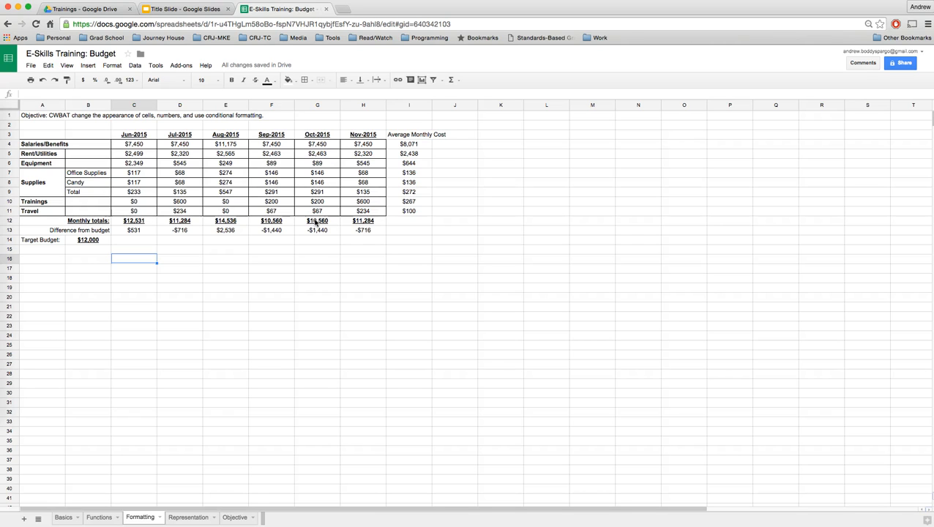
click(68, 81)
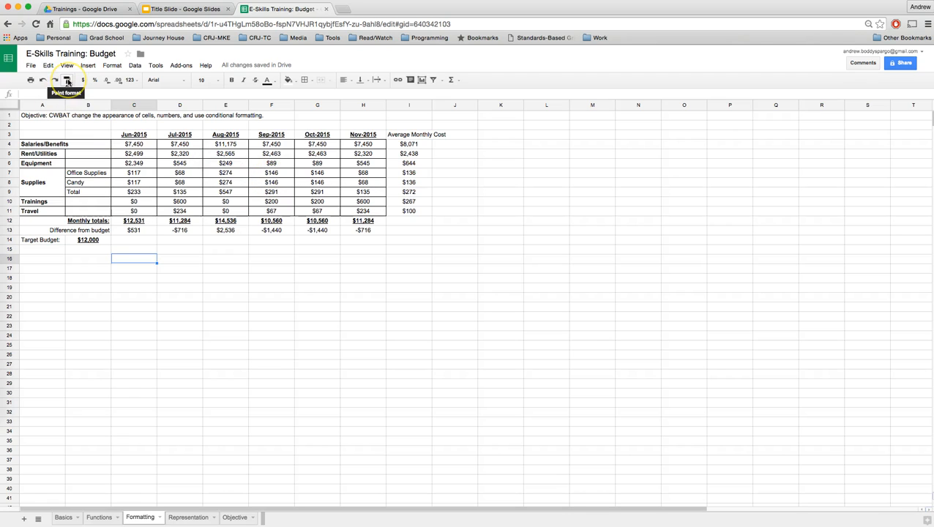
click(126, 240)
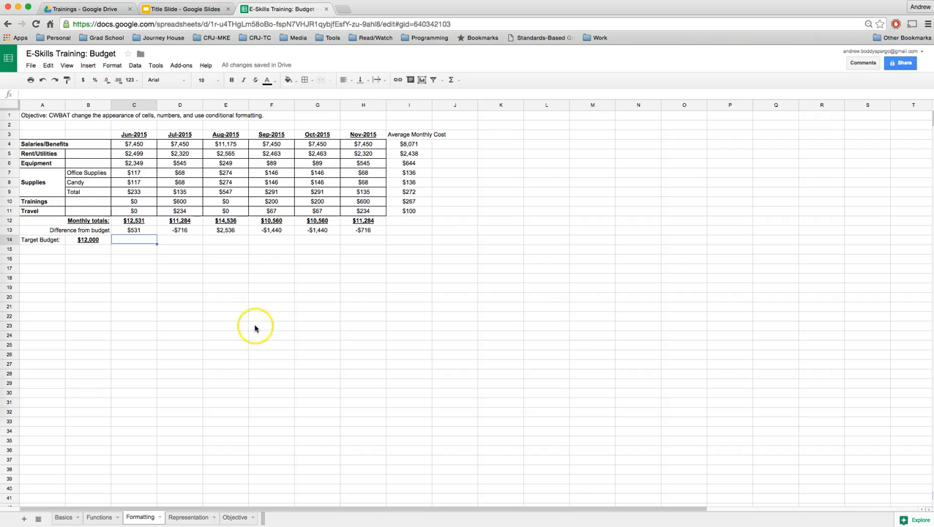
Examine the category total formulas in column G of the Objective sheet's summary and return to the Formatting sheet
click(234, 517)
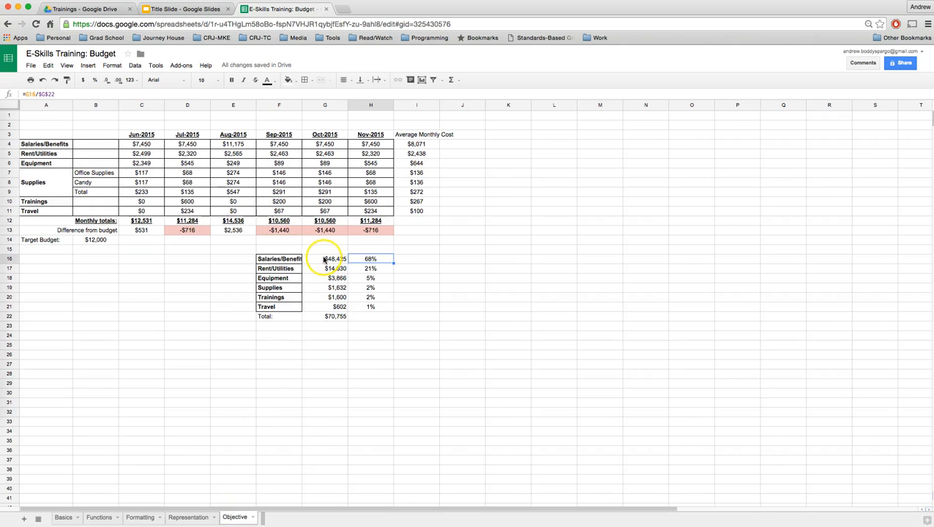
click(325, 260)
click(323, 269)
click(322, 278)
click(319, 299)
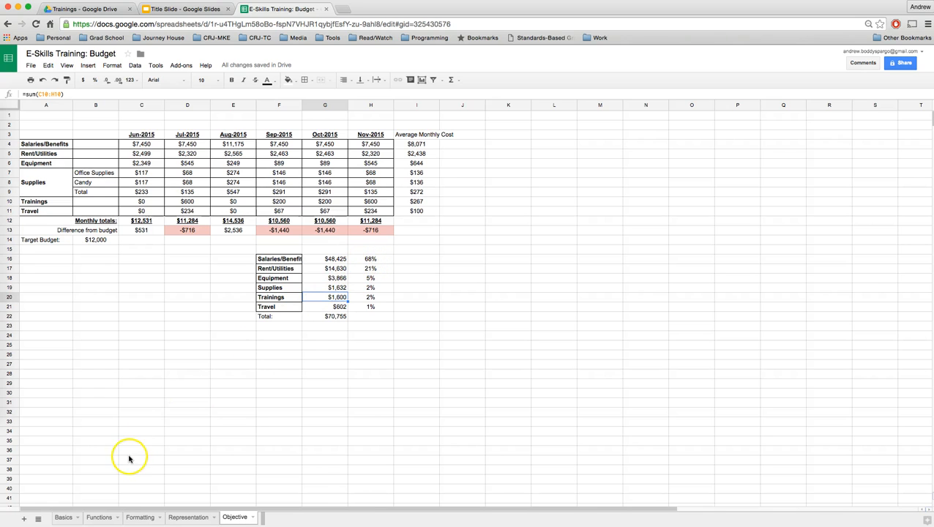
click(139, 519)
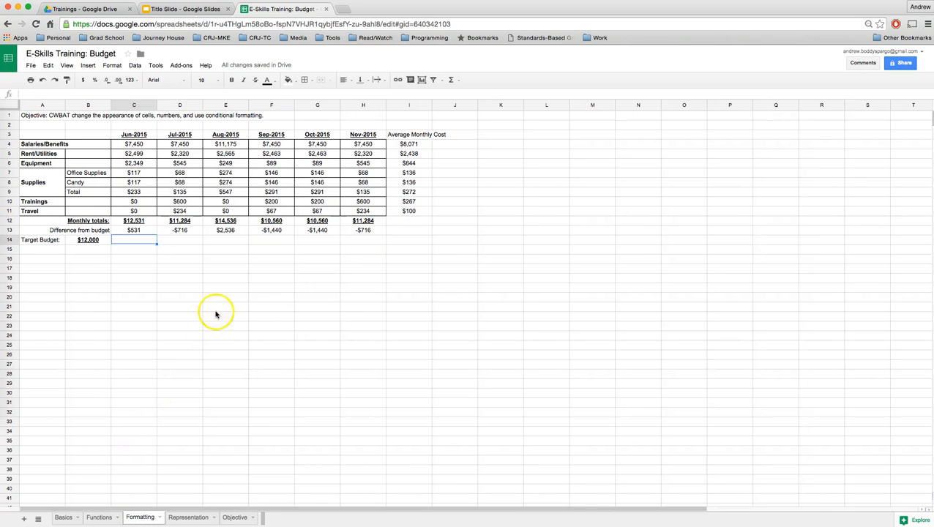
Copy the Salaries/Benefits, Rent/Utilities and Equipment labels from A4:A6 and paste them into F16:F18
click(265, 250)
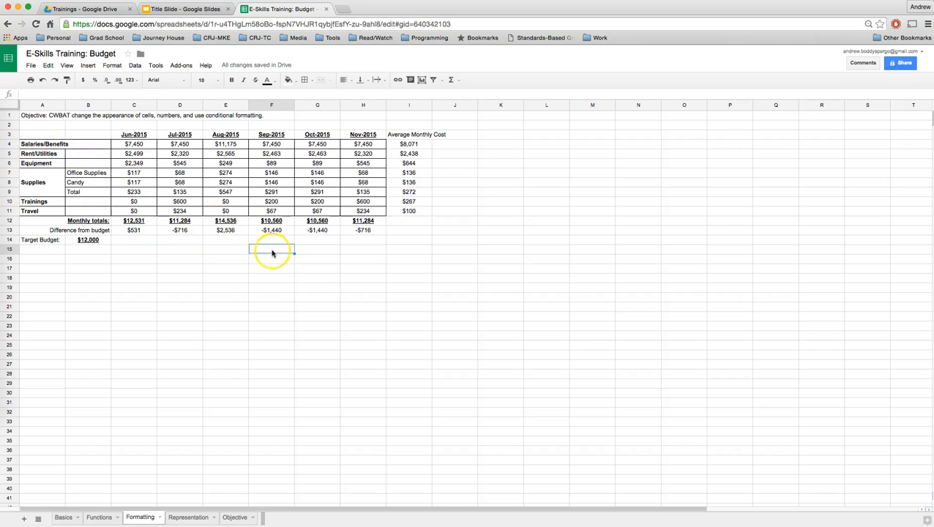
drag(45, 144, 44, 164)
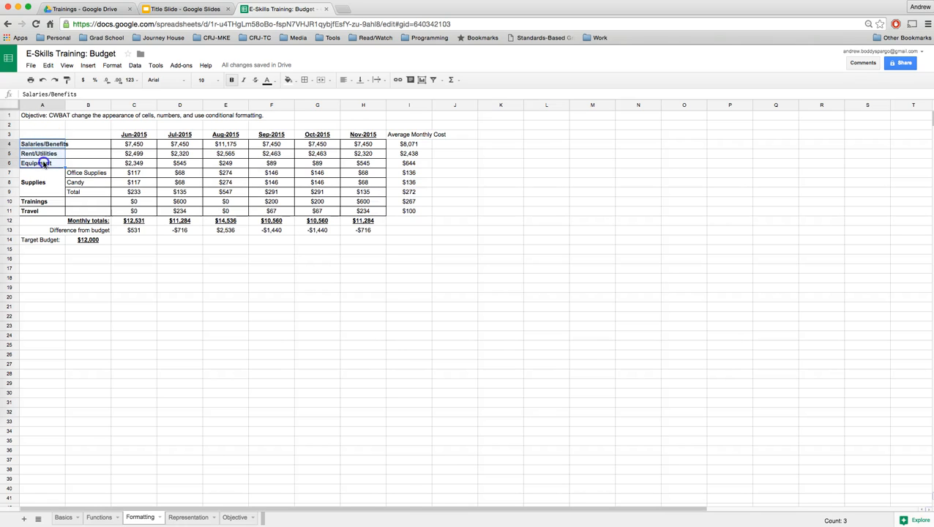
right_click(43, 154)
click(53, 168)
click(258, 257)
right_click(257, 257)
click(273, 289)
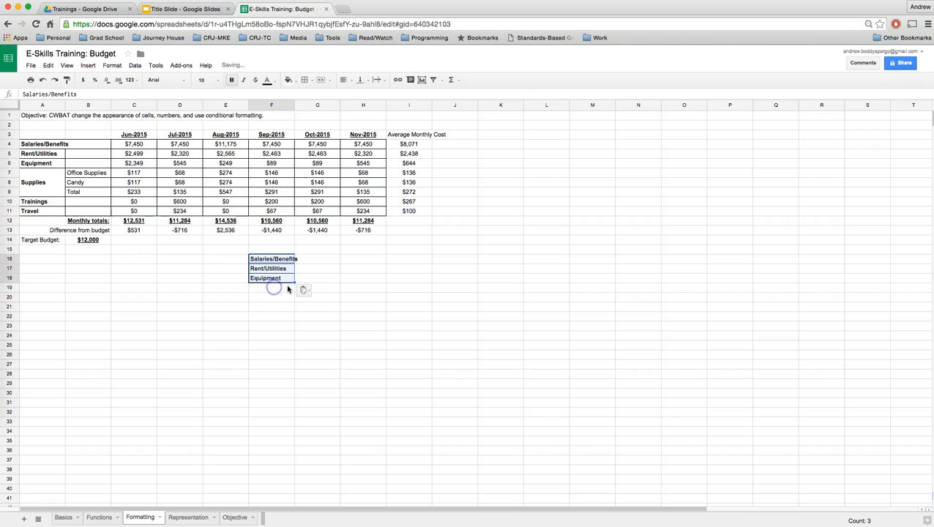
Try to copy the merged Supplies cell A7:A9 to F19, and undo the paste
click(59, 186)
right_click(33, 182)
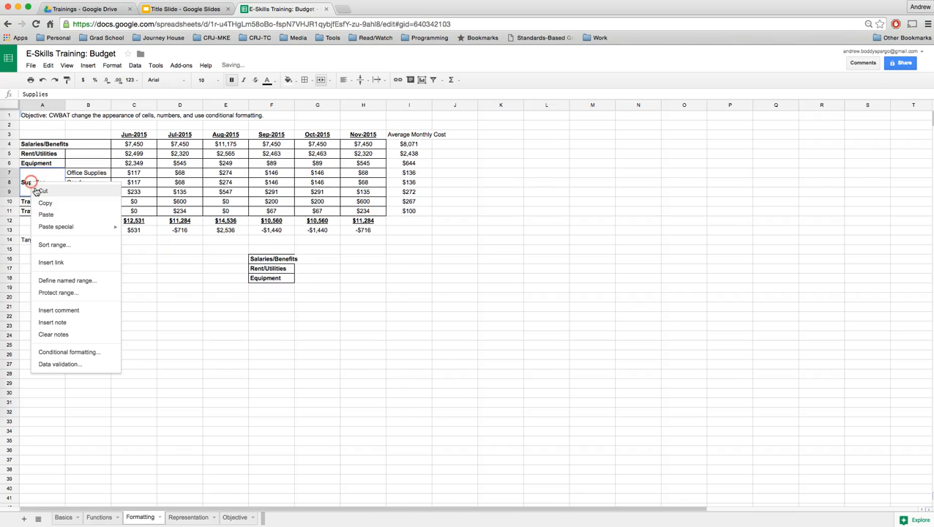
click(44, 200)
right_click(265, 290)
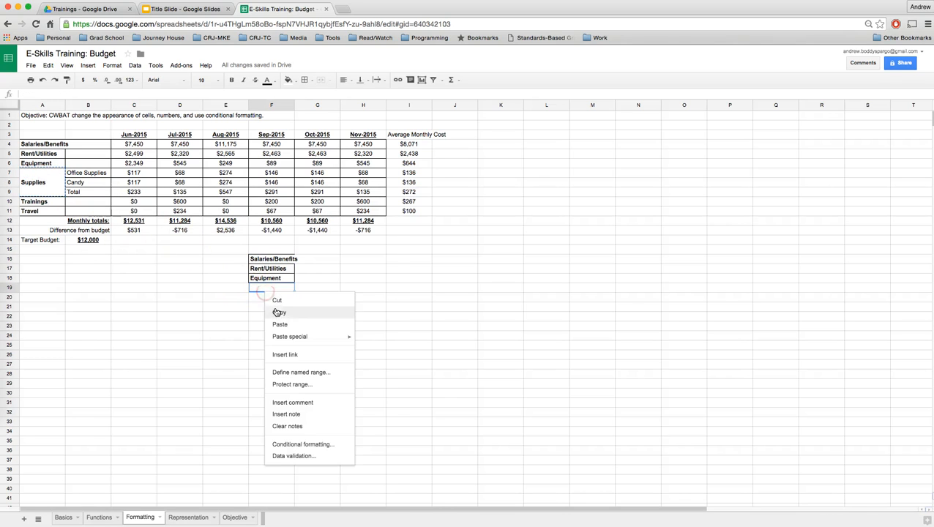
click(279, 324)
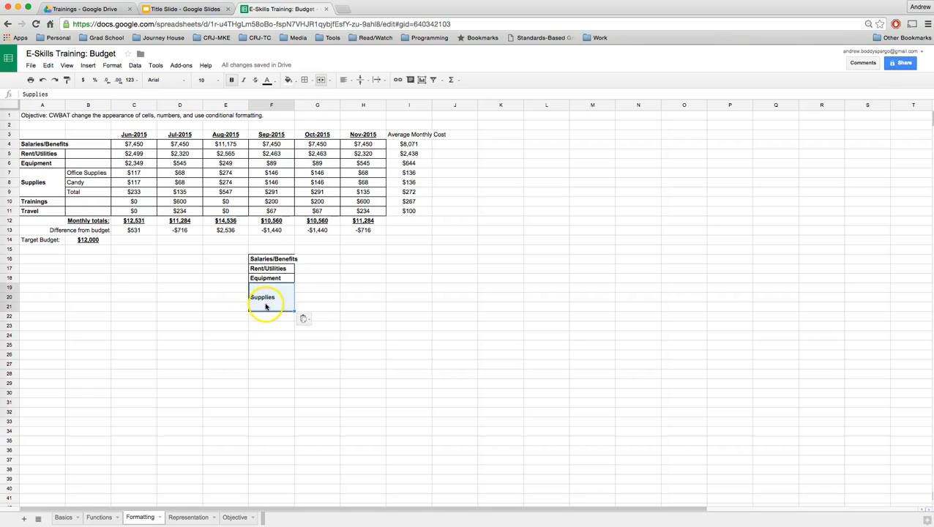
click(42, 80)
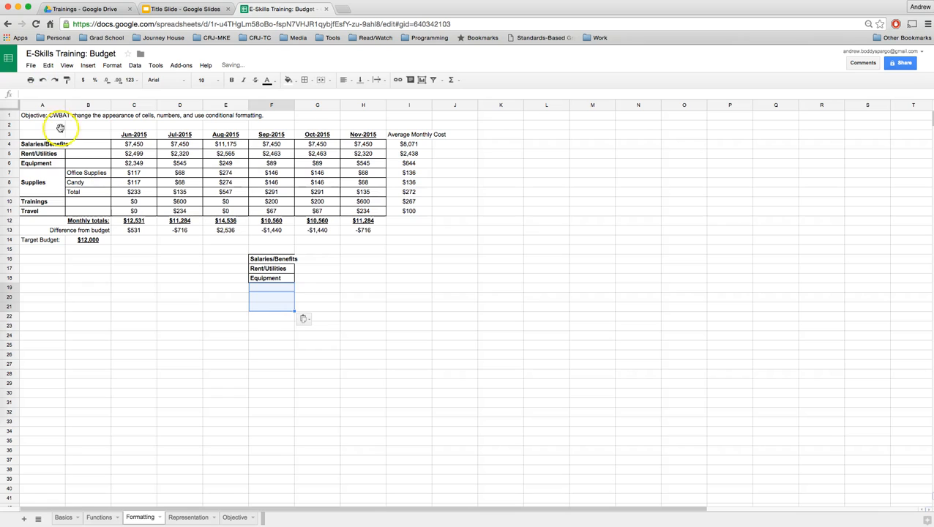
Try to copy just the Supplies text from merged cell A7 into F19, and undo the paste
double_click(45, 187)
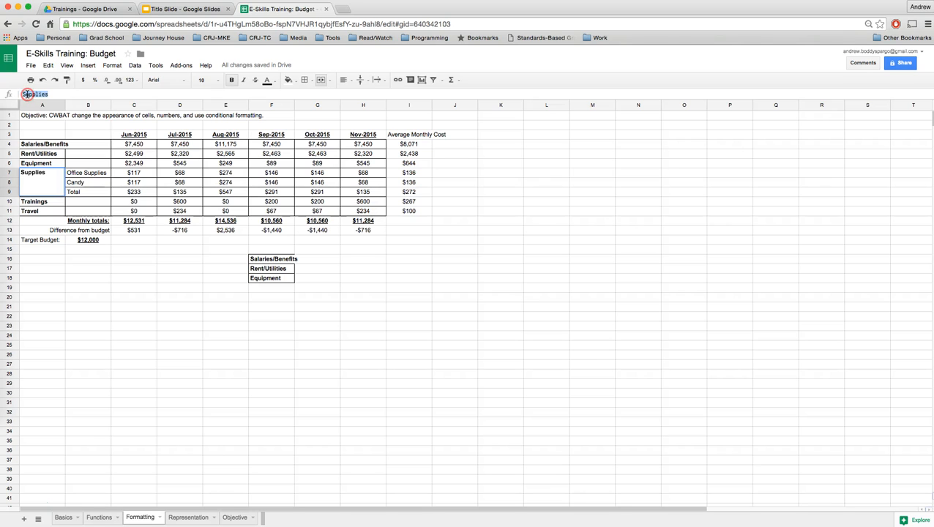
right_click(37, 95)
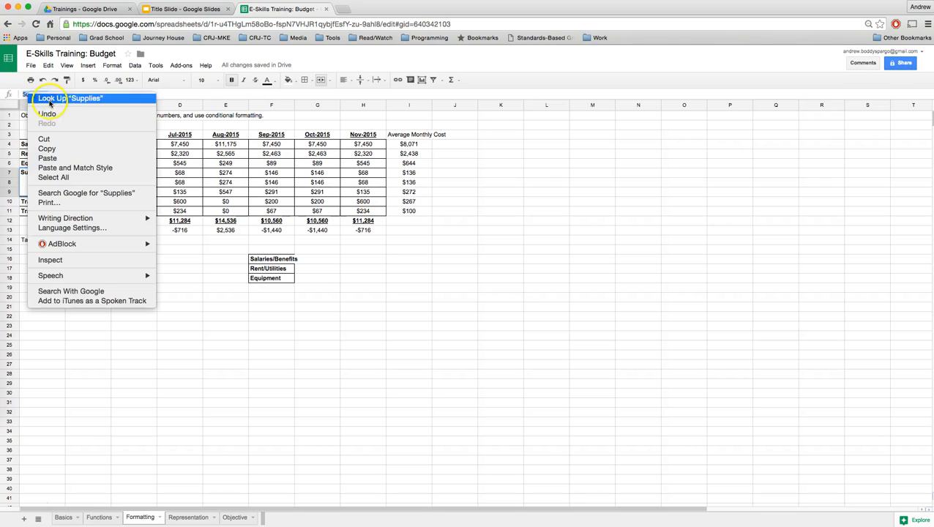
click(53, 149)
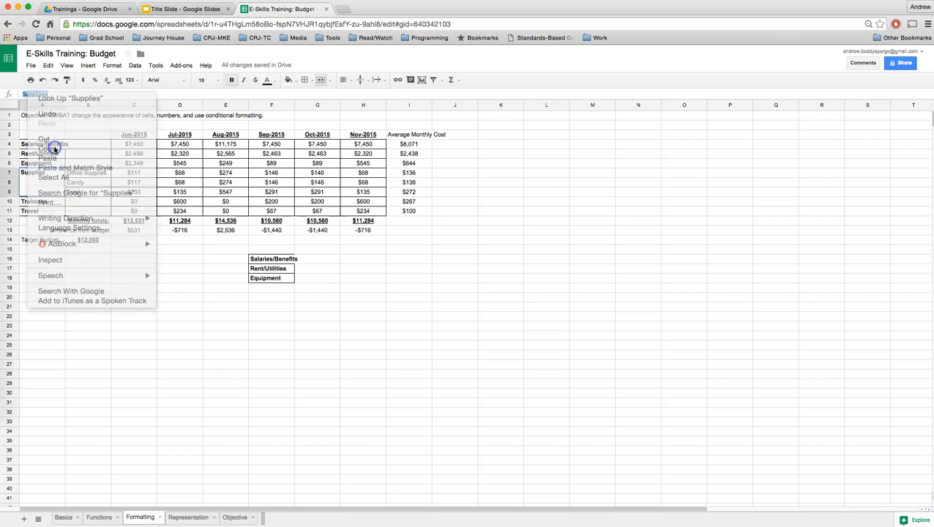
click(267, 288)
right_click(266, 288)
click(282, 321)
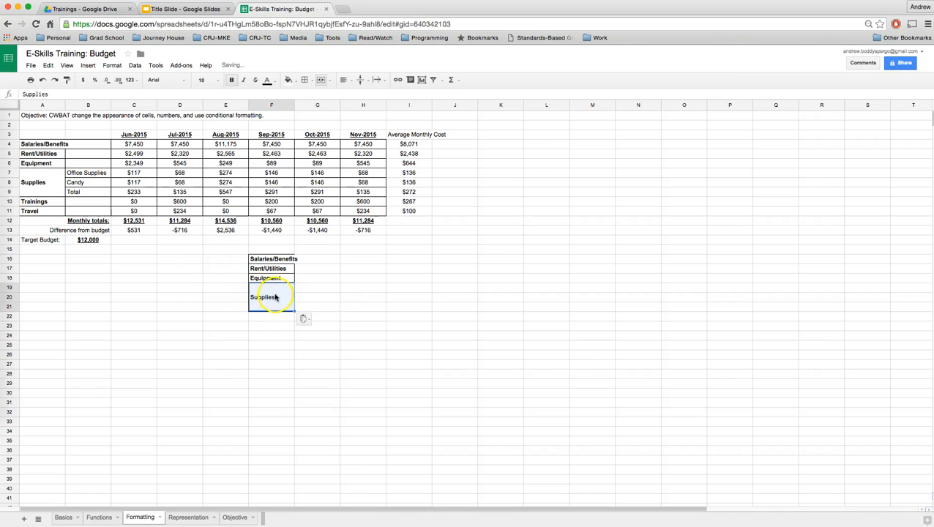
click(44, 81)
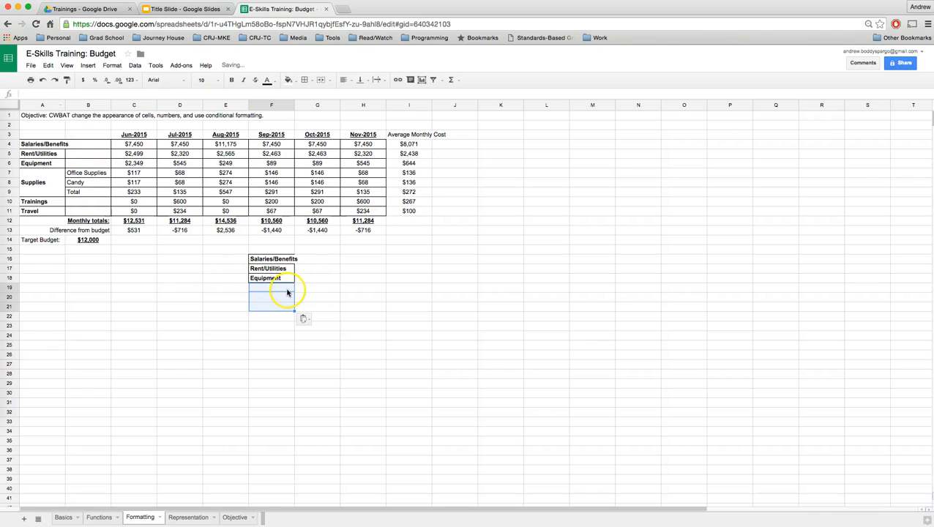
Enter Supplies in F19 and apply the bold, bordered format of the Equipment label in F18 with Paint format
click(287, 290)
text(Supplies)
key(Return)
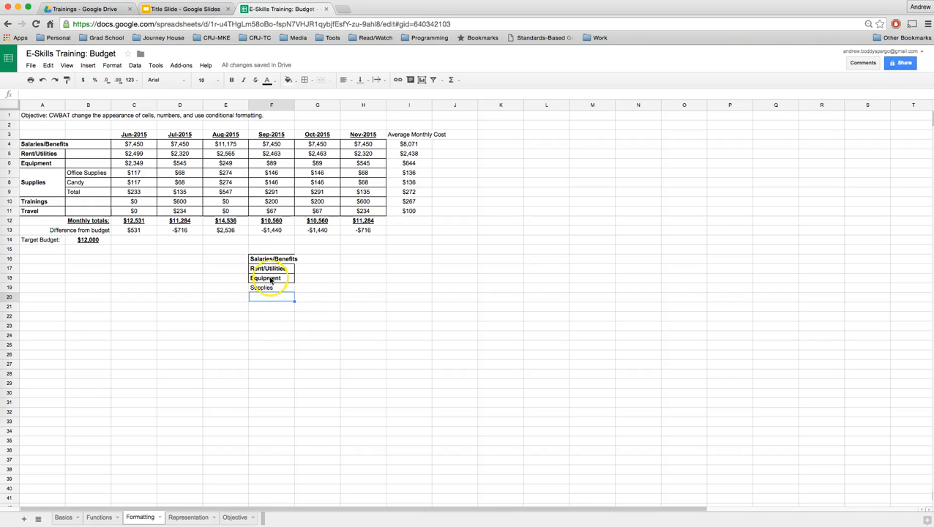
click(270, 278)
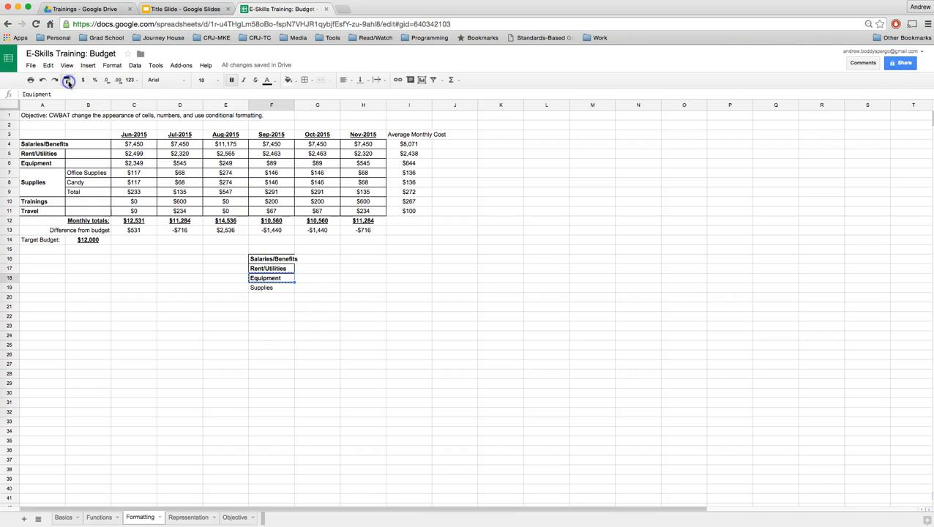
click(274, 287)
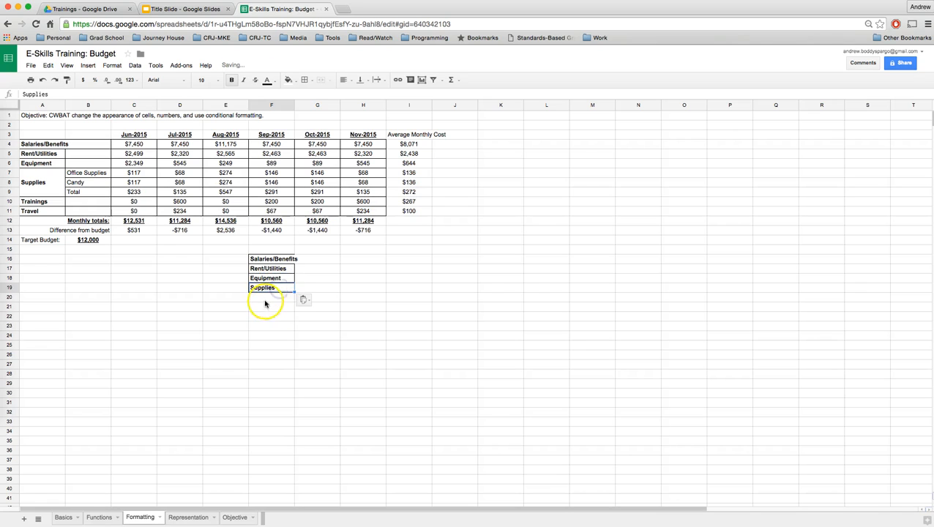
Copy the Trainings and Travel labels from A10:A11 and paste them into F20:F21
drag(37, 202, 43, 216)
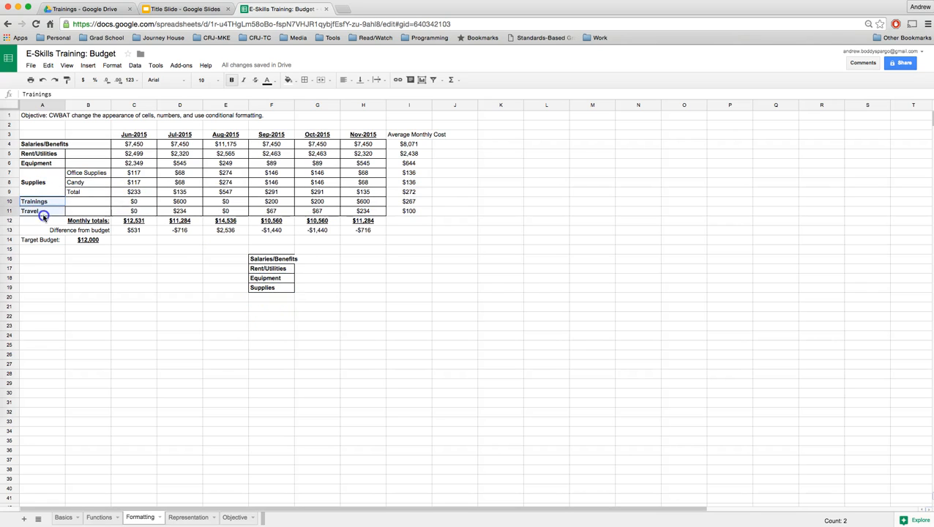
right_click(42, 210)
click(55, 234)
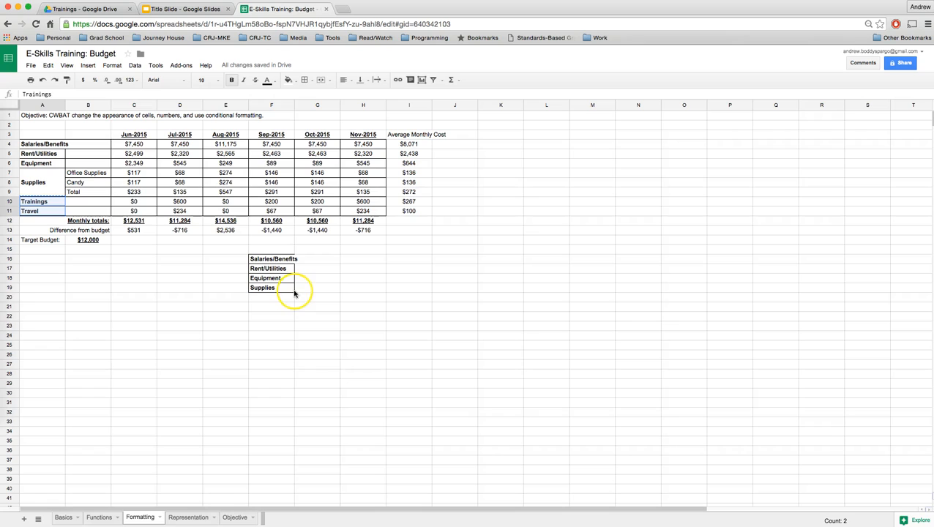
click(287, 295)
right_click(286, 296)
click(300, 324)
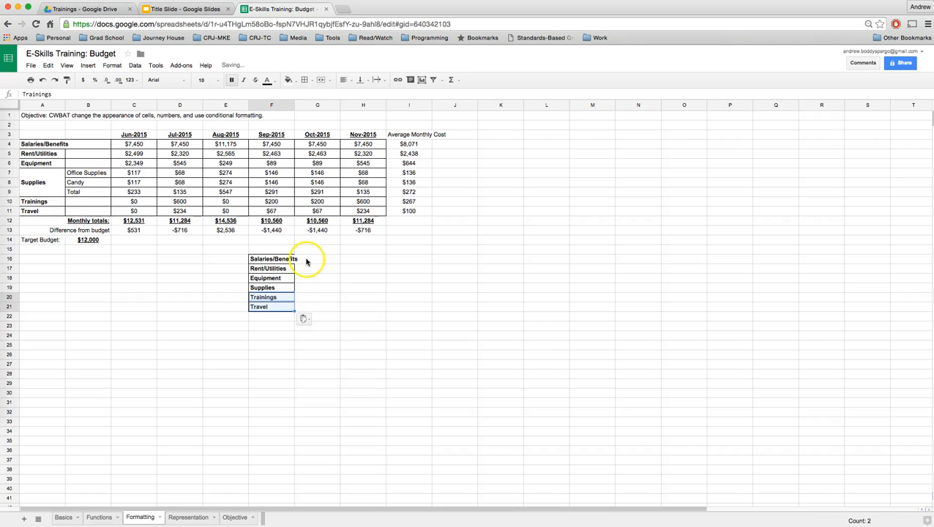
Enter the formula =SUM(C4:H4) in G16 to total Salaries/Benefits across all six months
click(305, 256)
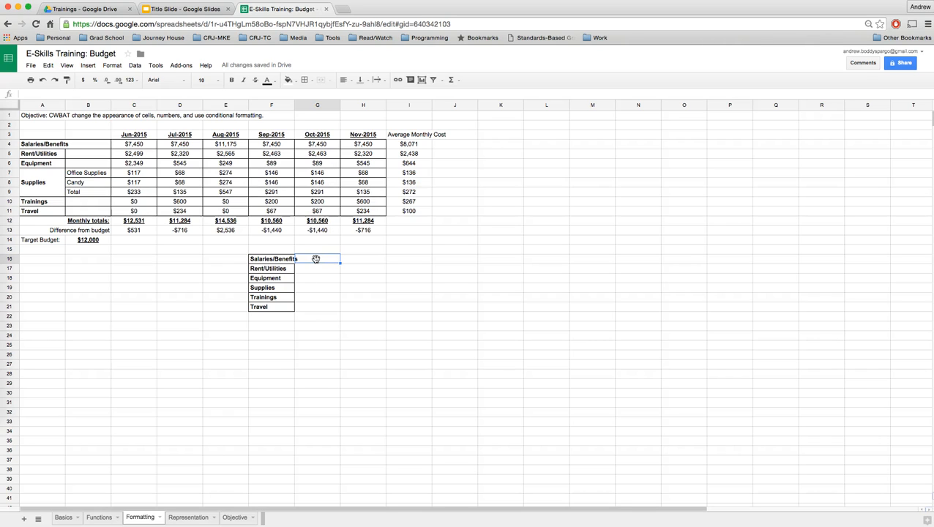
text(=)
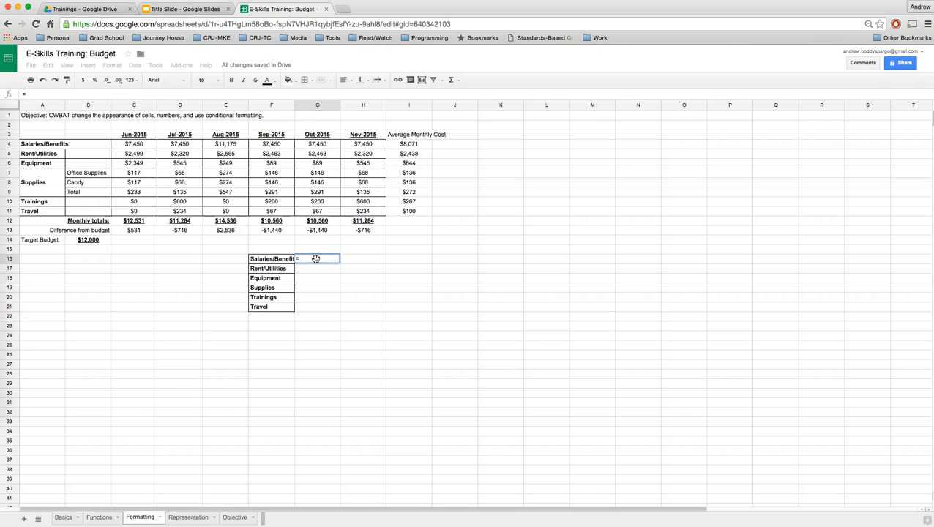
text(sum)
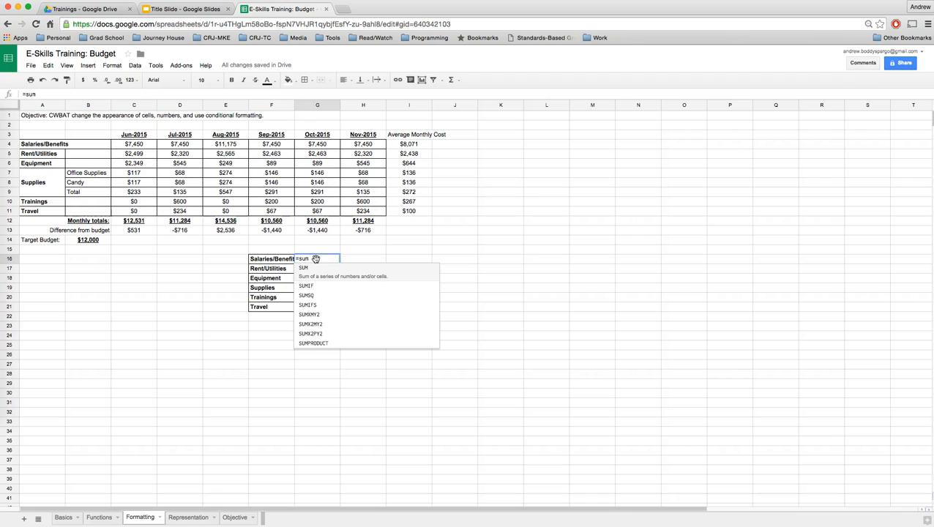
click(315, 272)
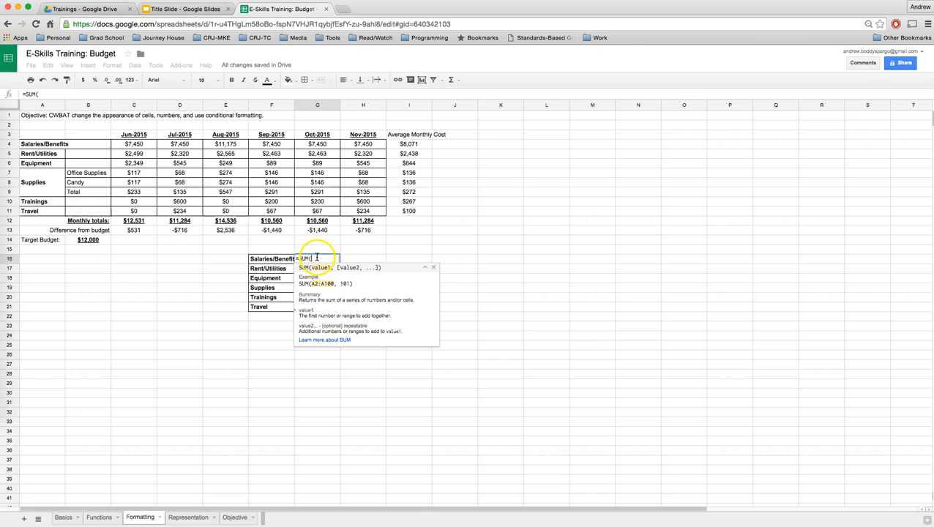
drag(136, 143, 354, 144)
text())
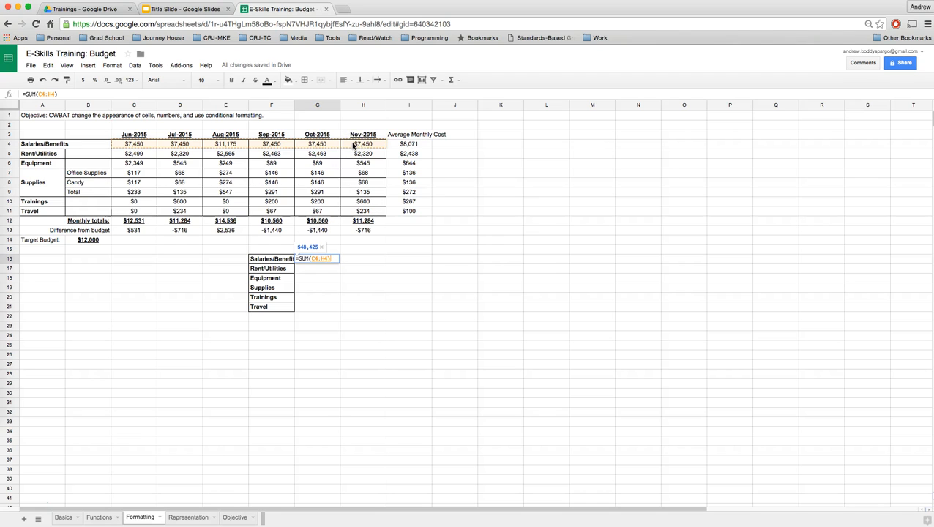
key(Return)
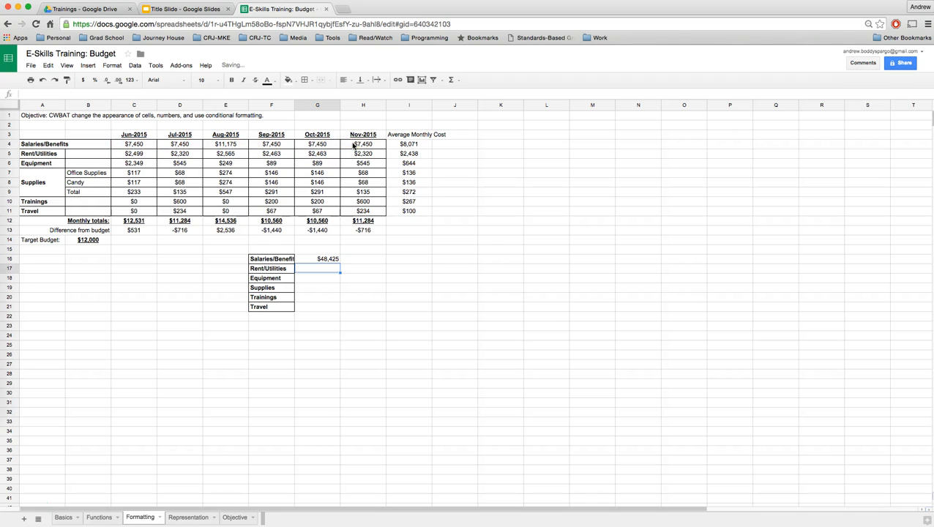
Fill the Salaries/Benefits sum formula from G16 down through G18 and check the row reference in G17
click(323, 258)
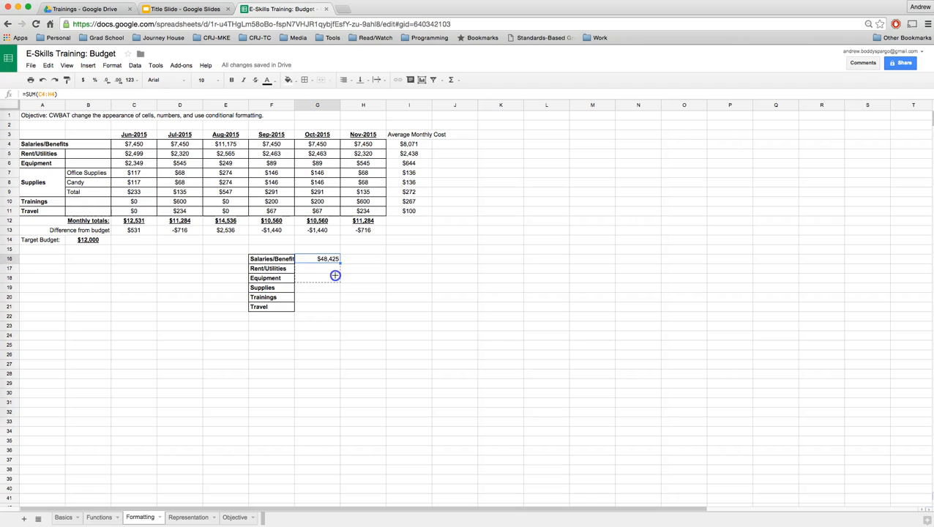
drag(335, 276, 330, 269)
click(328, 268)
double_click(327, 268)
click(320, 268)
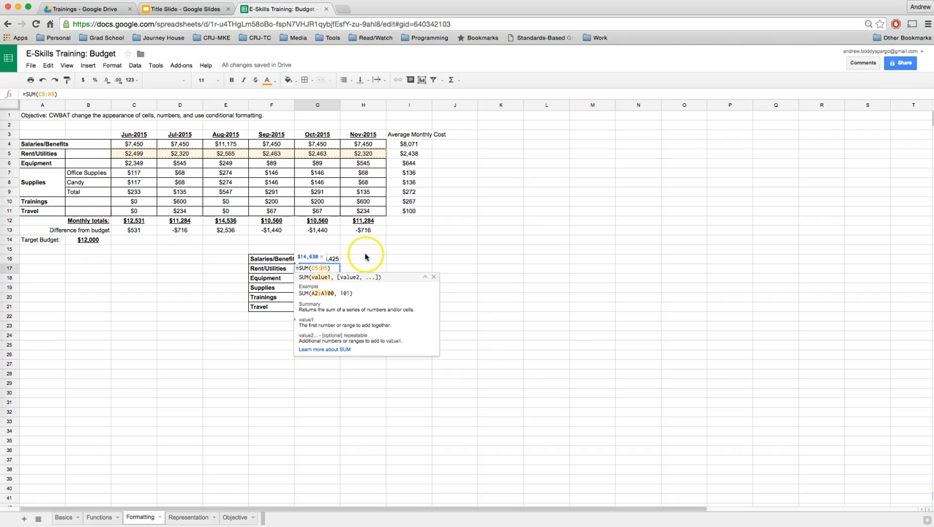
key(Return)
key(ctrl+d)
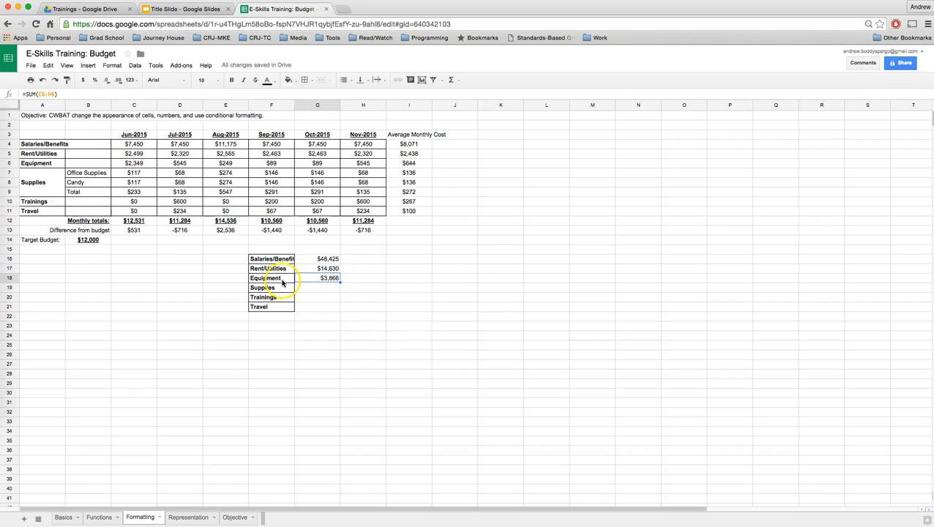
Extend the Equipment sum formula to G19 and change its range to the Supplies Total row, C9:H9
drag(339, 282, 339, 290)
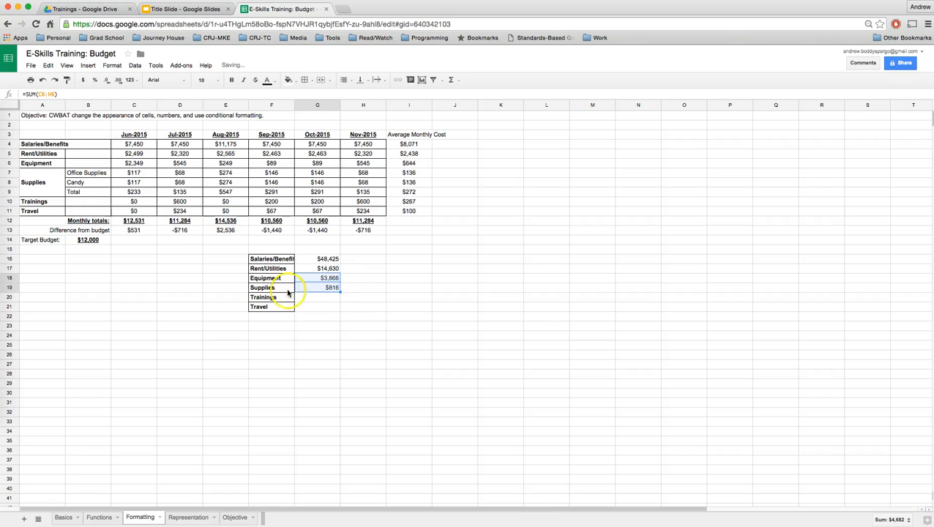
double_click(322, 288)
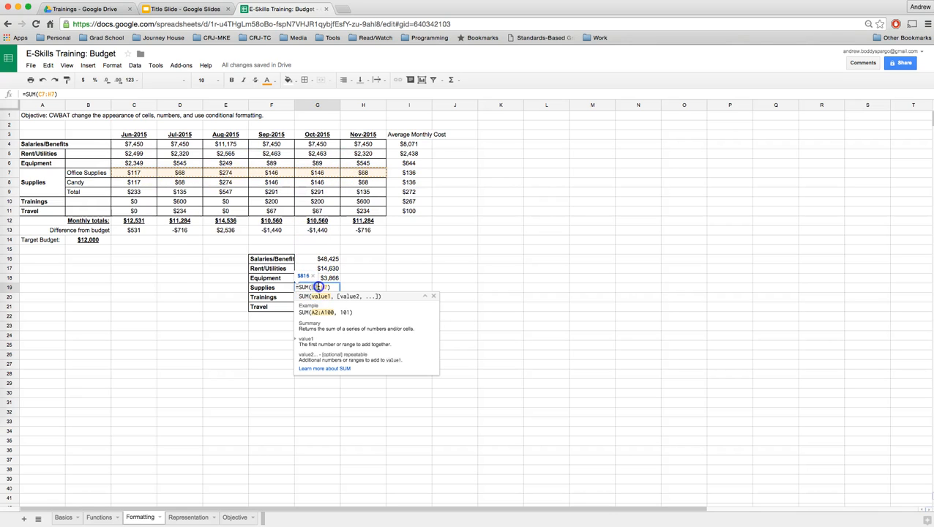
drag(328, 287, 328, 287)
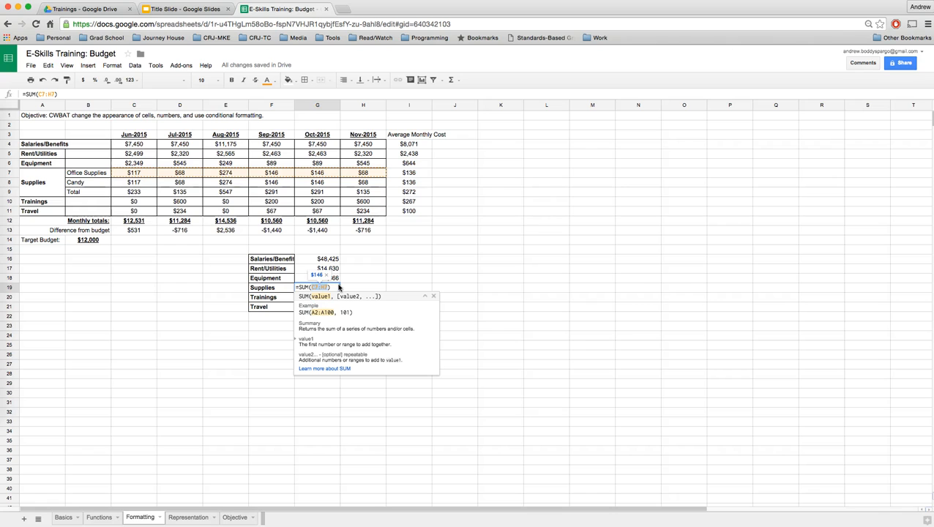
key(BackSpace)
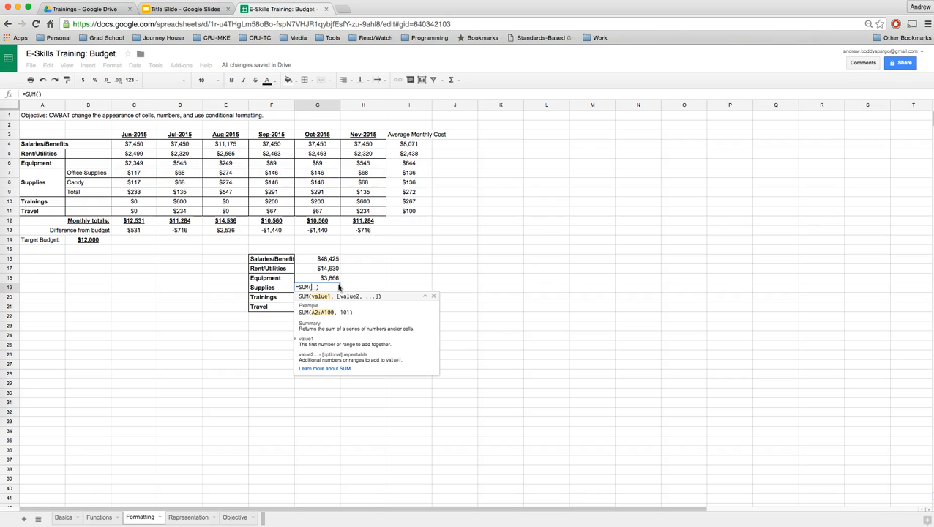
click(144, 191)
drag(144, 191, 352, 192)
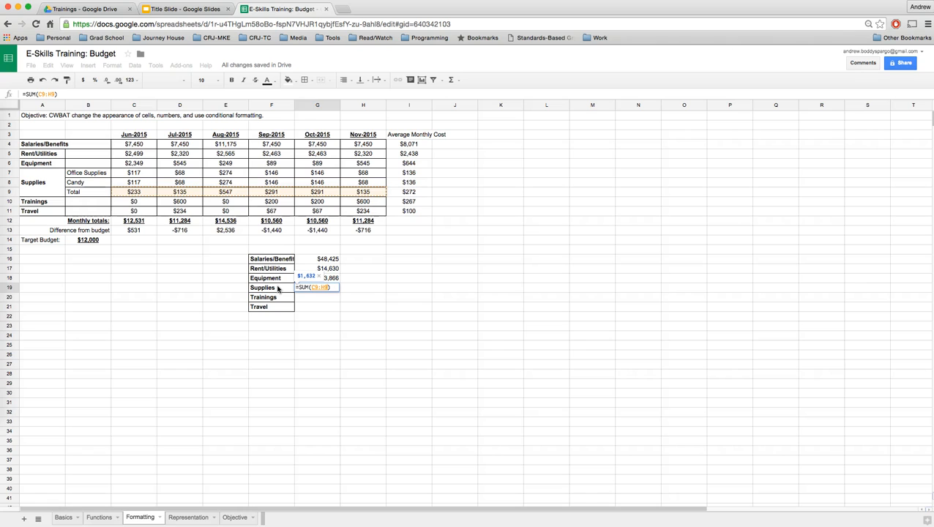
key(Return)
Check the Supplies formula in G19, fill it down through G21, and check the Travel formula's range
click(313, 290)
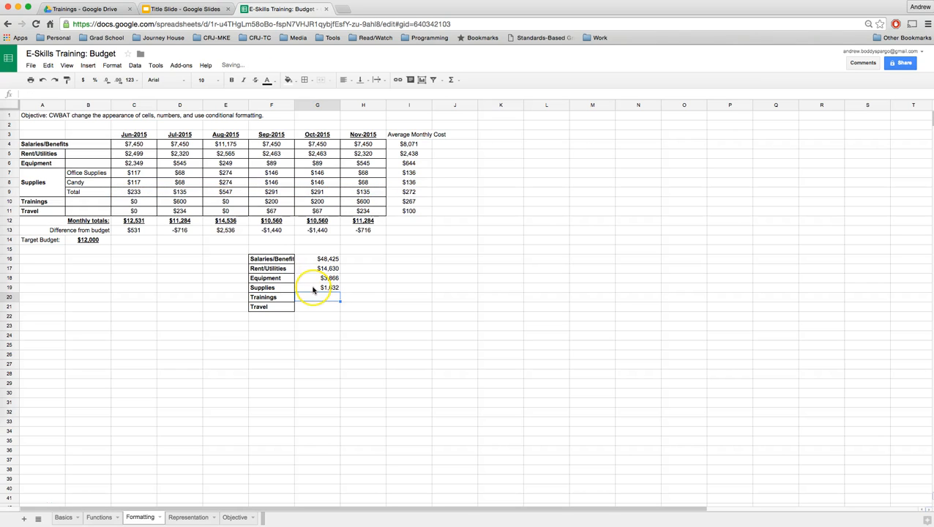
double_click(313, 289)
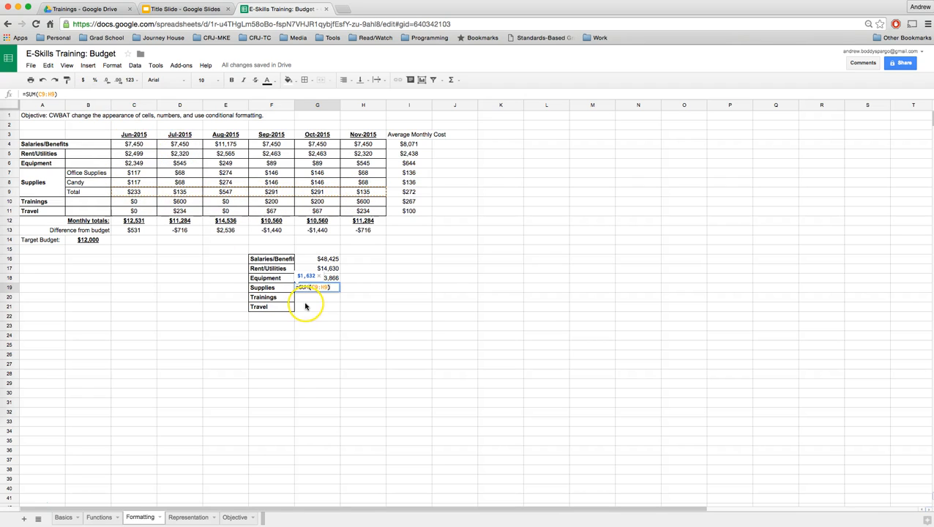
key(Return)
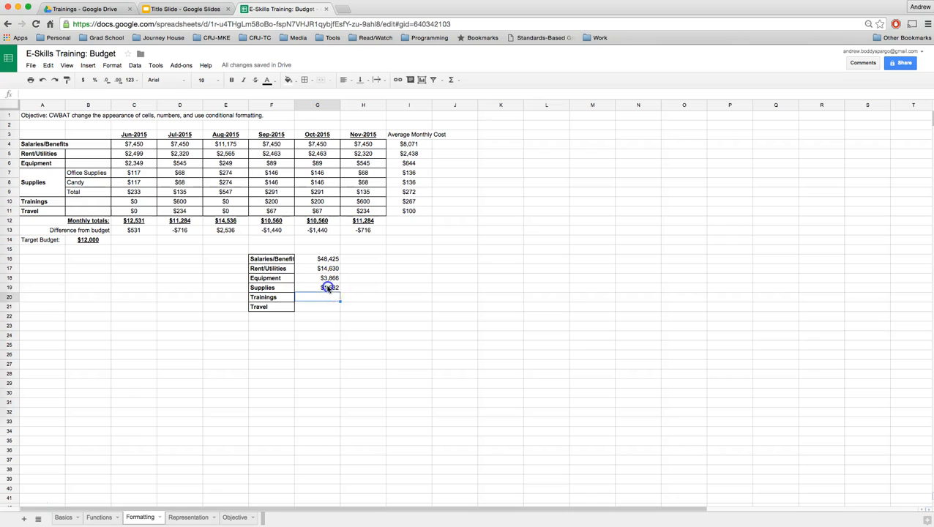
click(330, 289)
drag(338, 304, 337, 307)
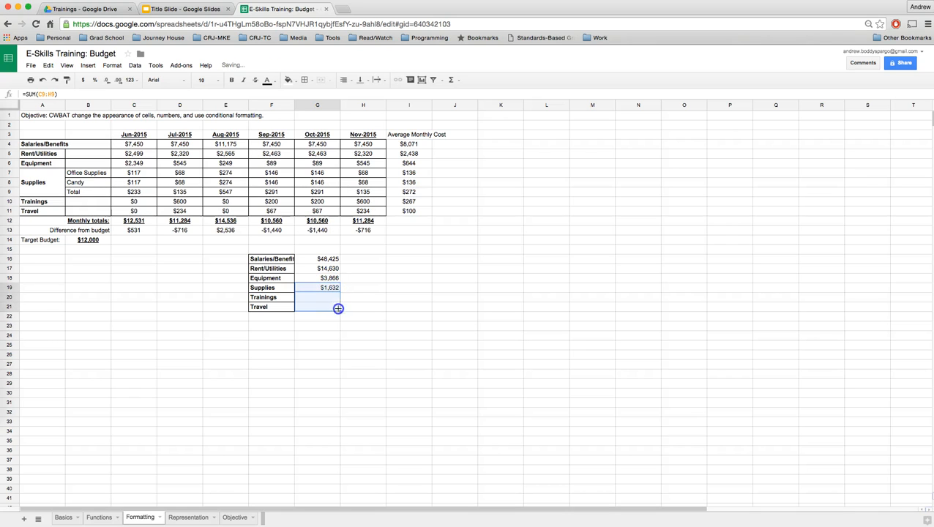
click(329, 298)
click(328, 306)
double_click(329, 307)
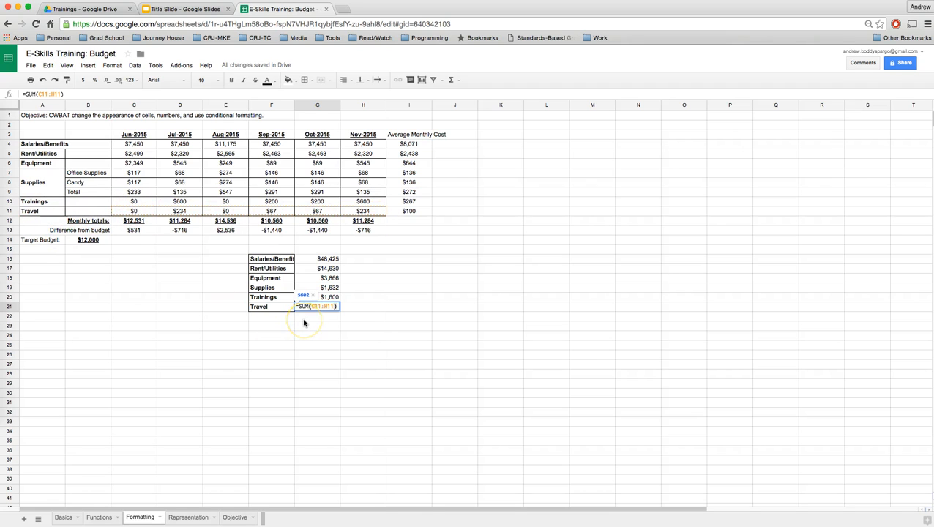
key(Return)
Center-align the category totals in G16:G21
drag(318, 259, 329, 308)
click(343, 79)
click(359, 94)
click(350, 287)
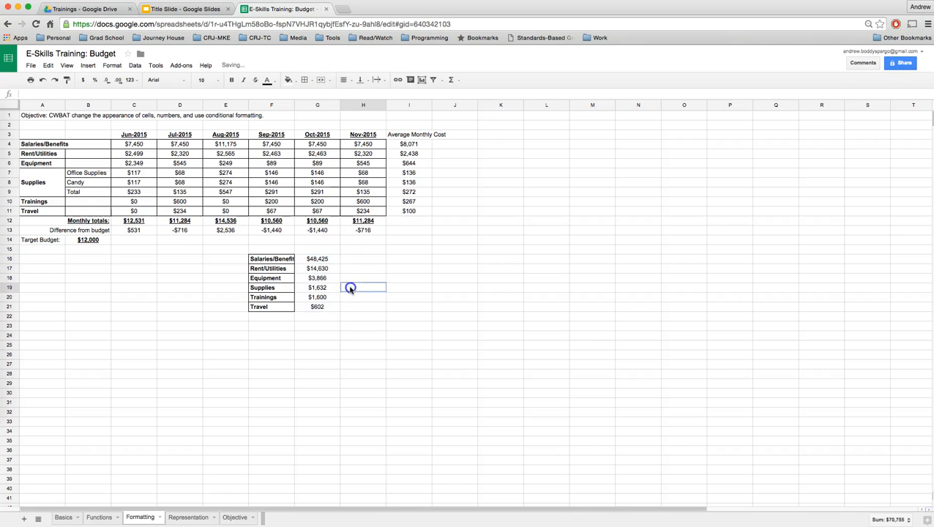
Label F22 as "Total:" and sum the category totals G16:G21 in G22
click(313, 317)
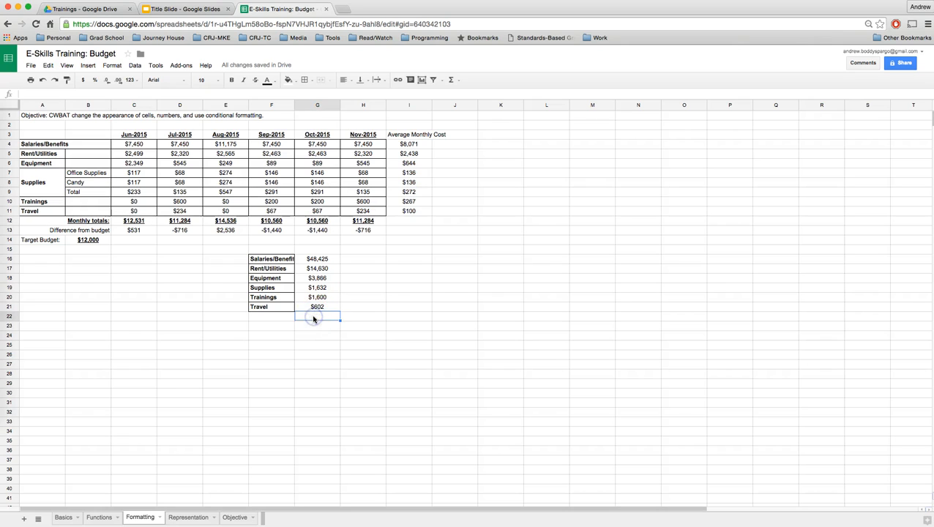
key(Left)
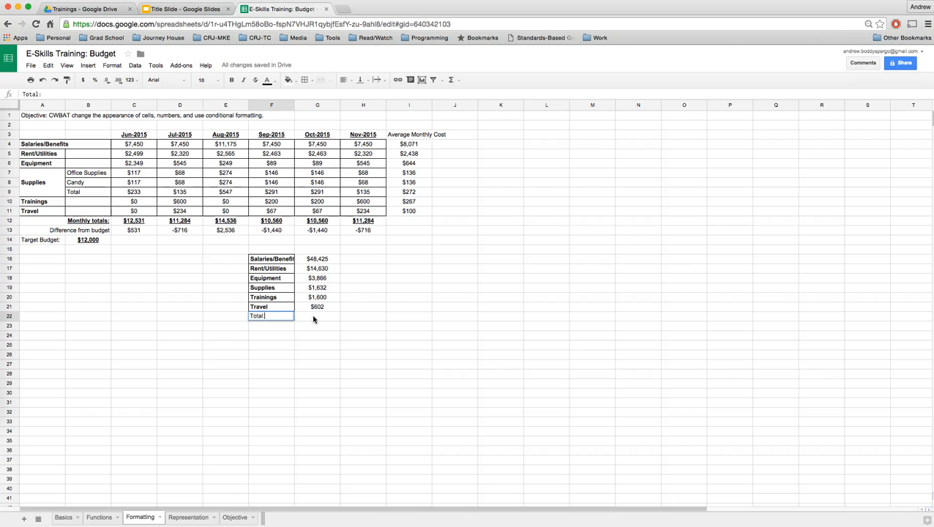
key(Tab)
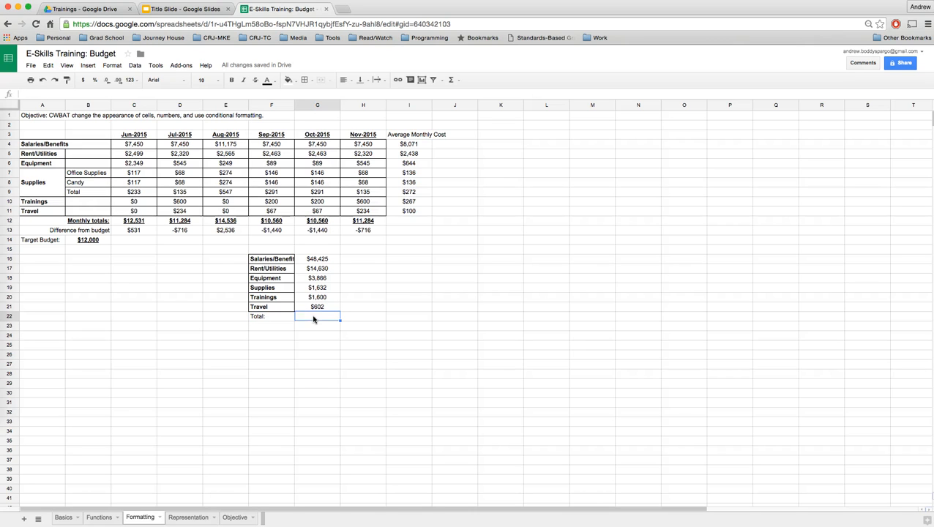
text(=sum()
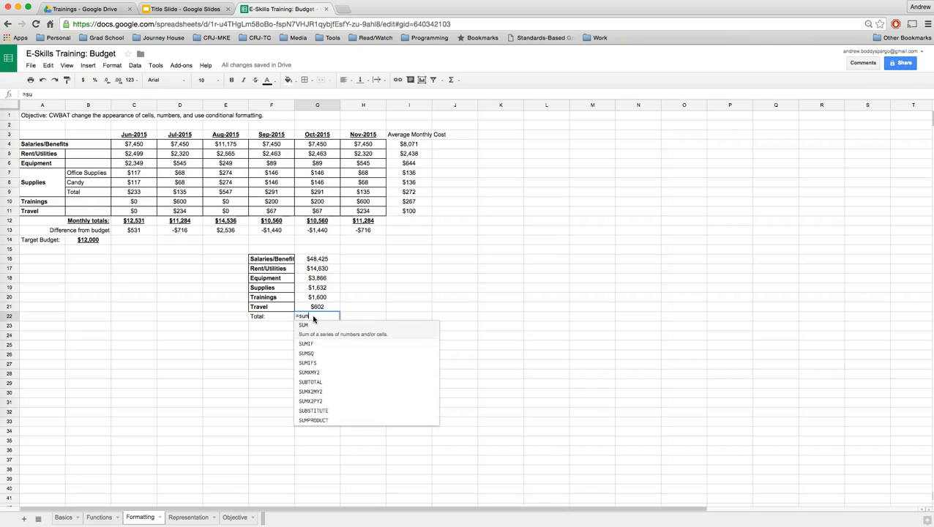
click(313, 251)
drag(310, 260, 313, 299)
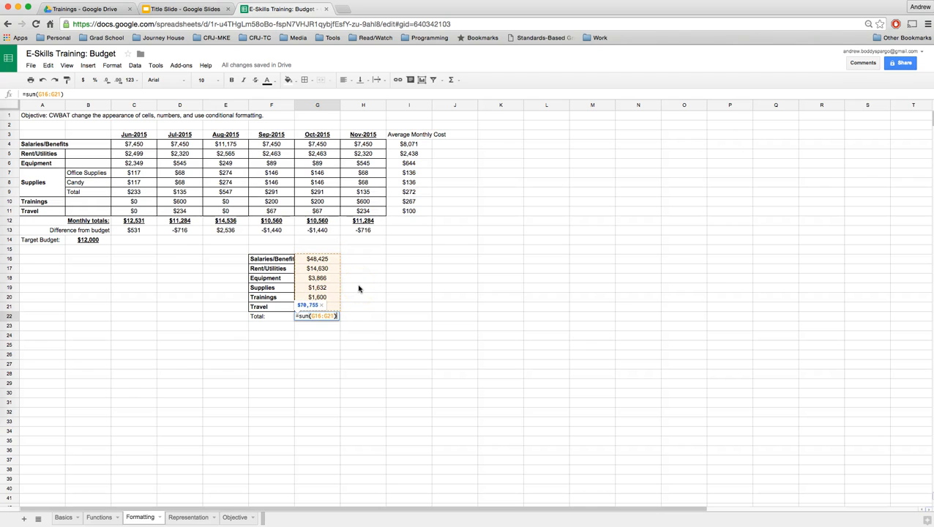
key(Return)
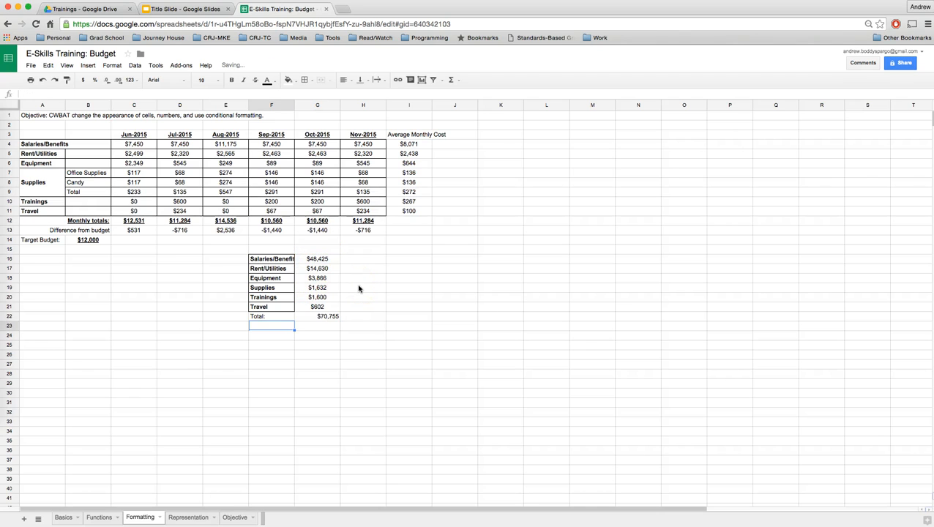
Center and bold the grand total in G22 and right-align the "Total:" label in F22
click(323, 316)
click(344, 79)
click(360, 95)
click(231, 79)
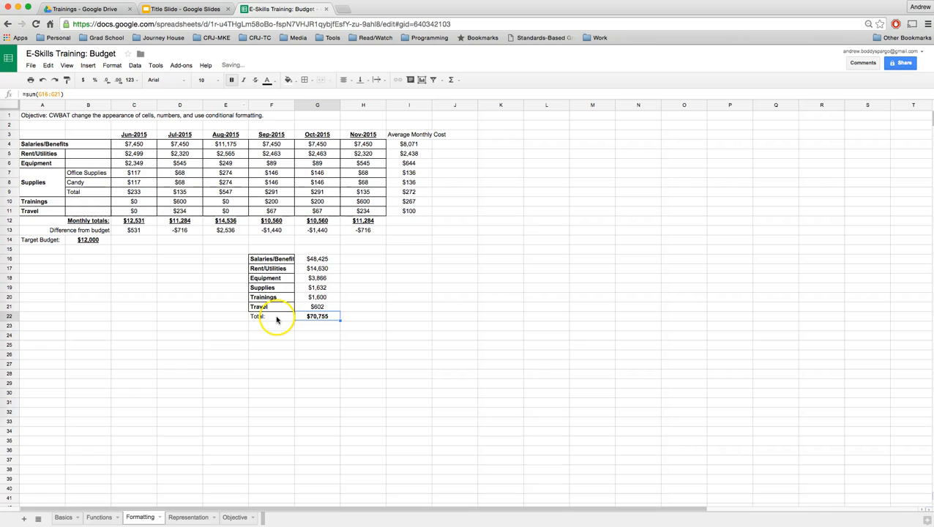
click(277, 317)
click(342, 80)
click(371, 95)
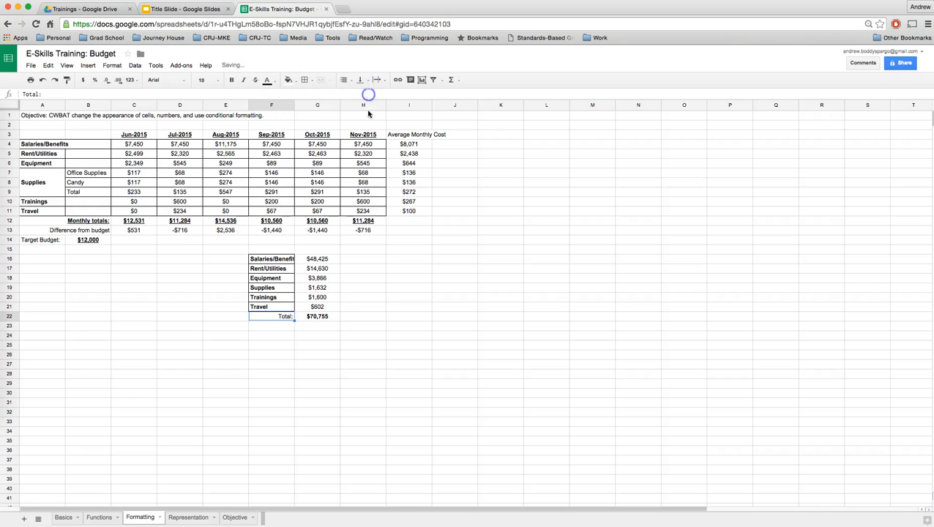
click(315, 326)
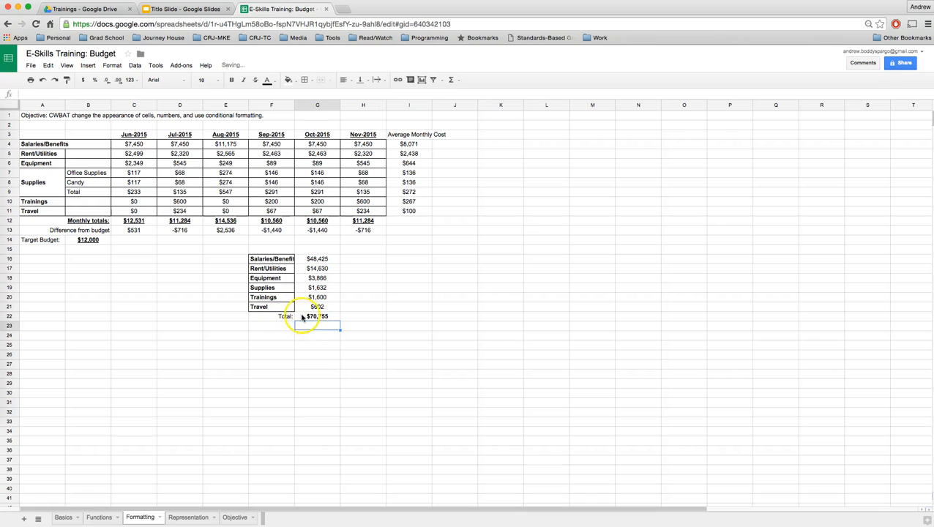
click(307, 315)
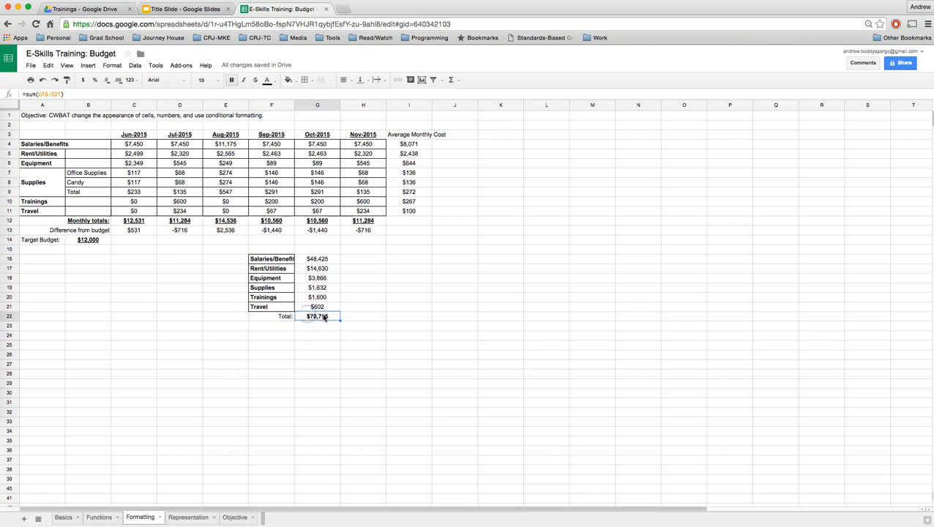
Enter the formula =G16/G22 in H16 to calculate the Salaries/Benefits share of the grand total
click(327, 261)
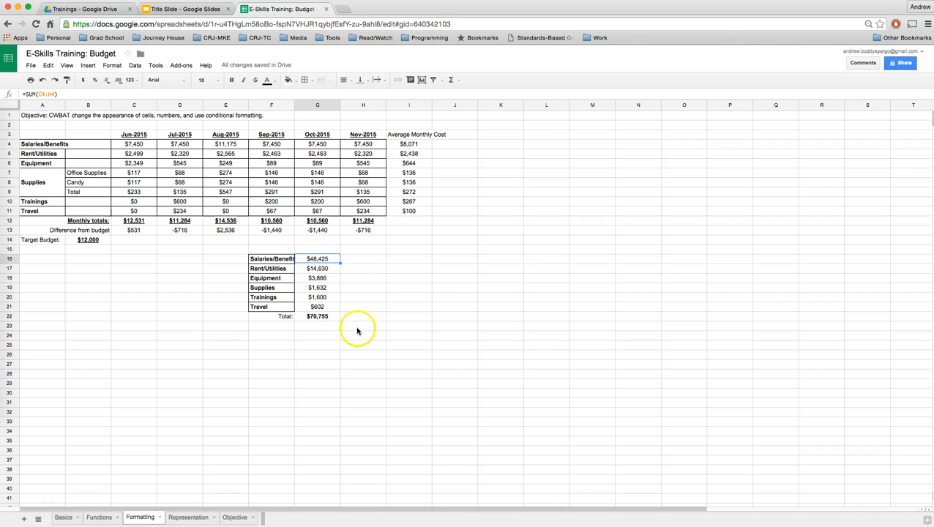
click(361, 260)
text(=)
click(336, 262)
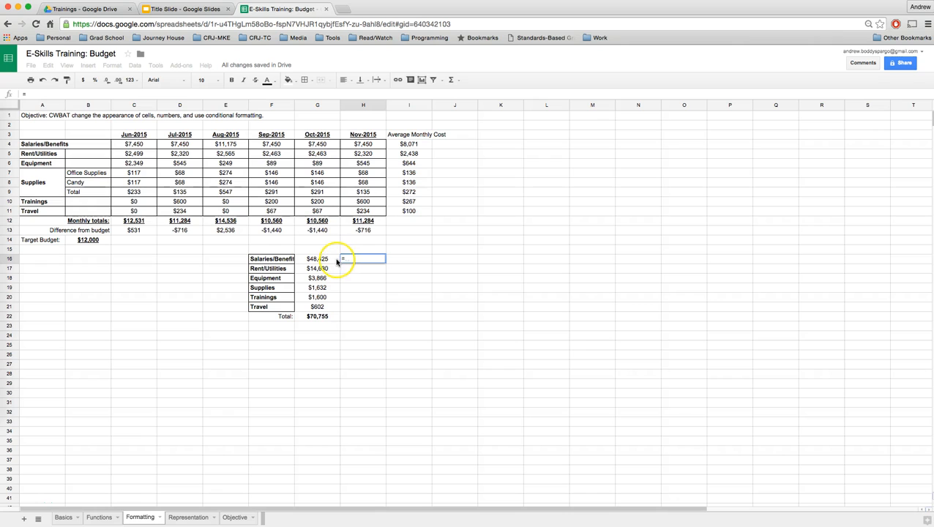
click(327, 260)
text(/)
click(319, 314)
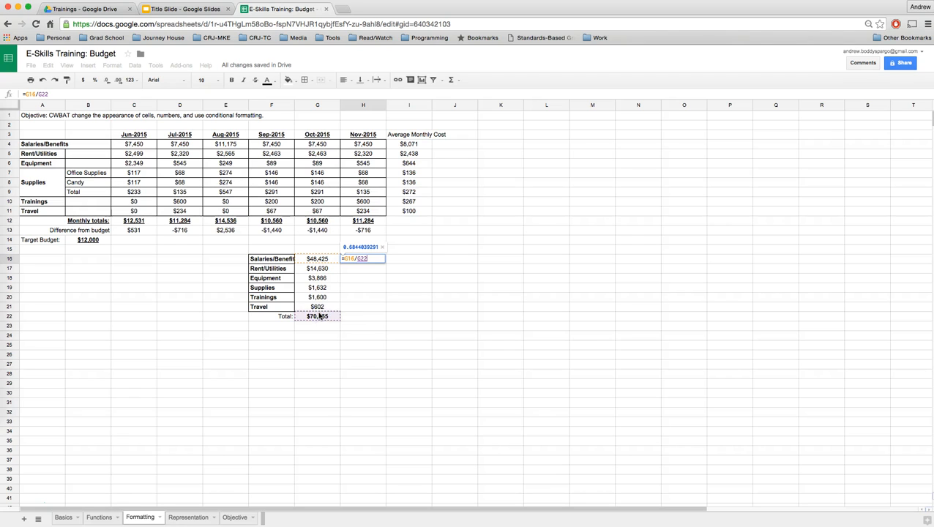
key(Return)
Apply the custom number format 0% to the Salaries/Benefits share in H16
click(358, 259)
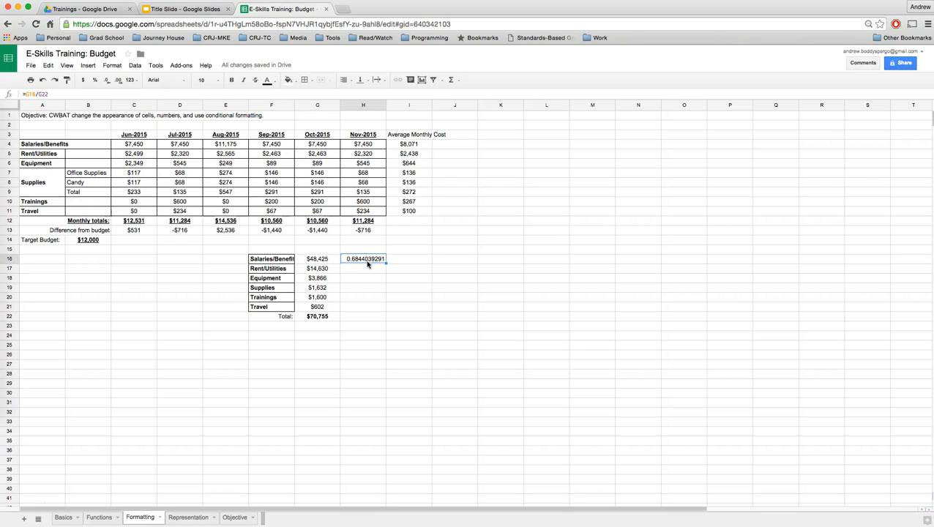
click(112, 66)
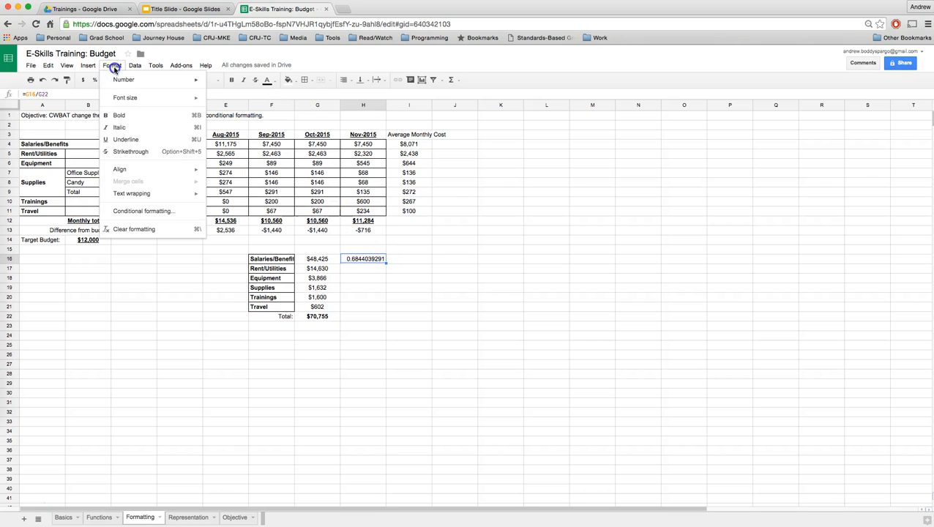
mouse_move(155, 81)
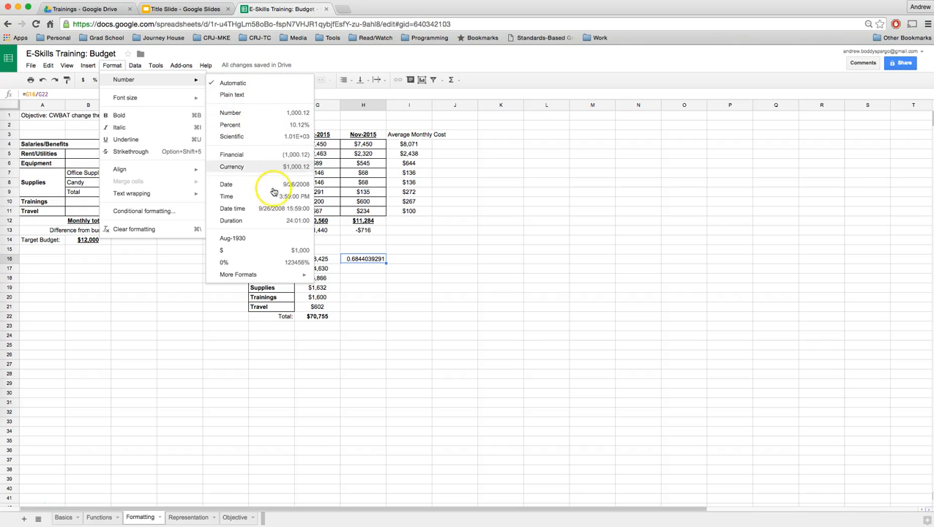
mouse_move(254, 276)
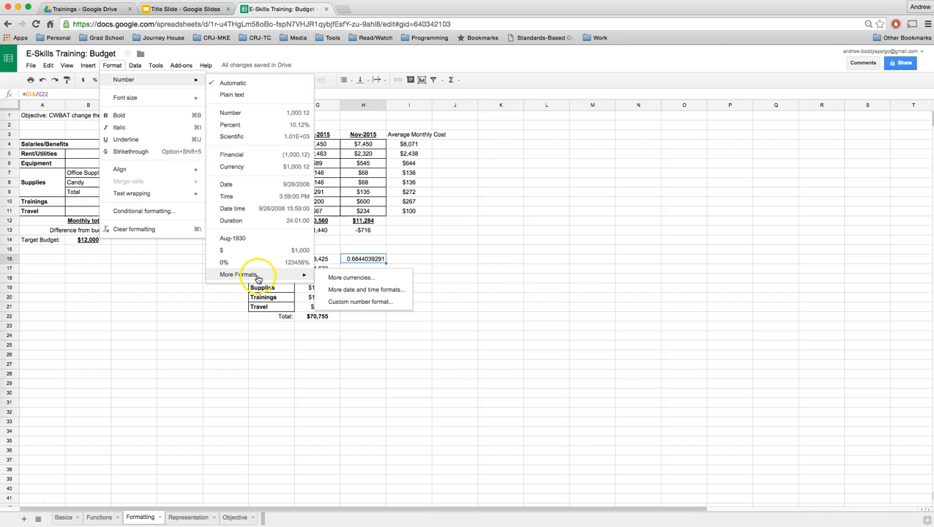
click(355, 303)
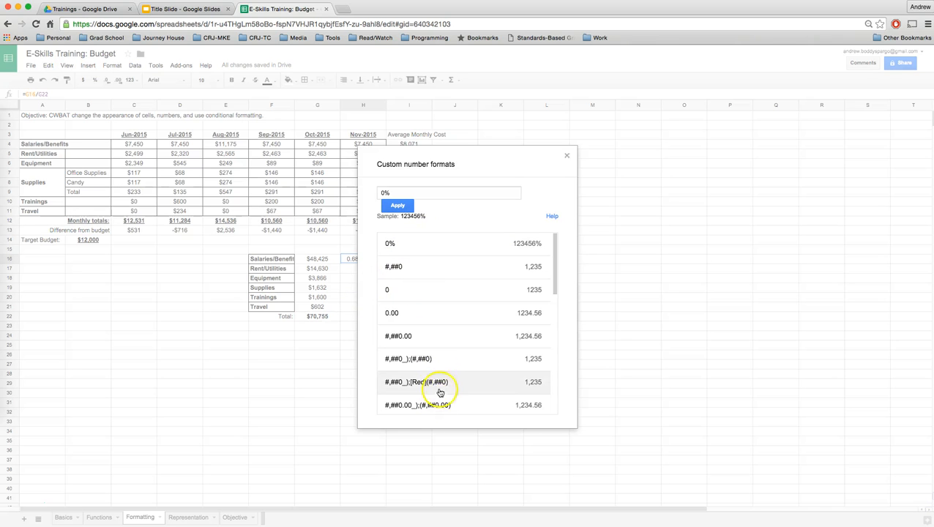
click(412, 247)
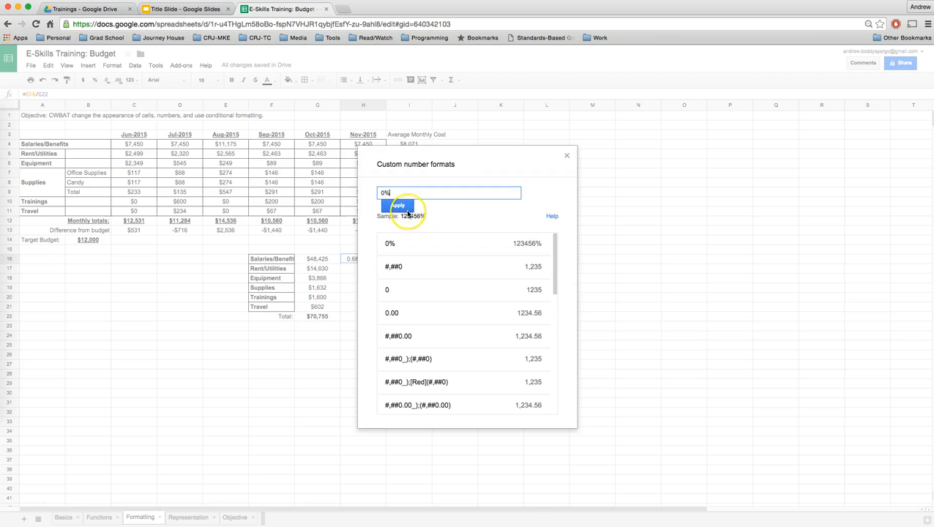
click(398, 206)
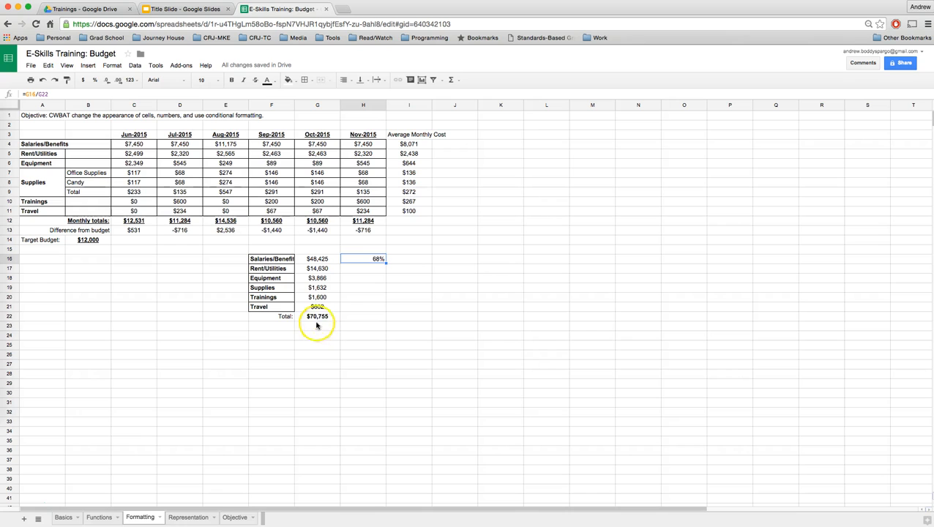
Center-align the Salaries/Benefits percentage in H16
click(343, 79)
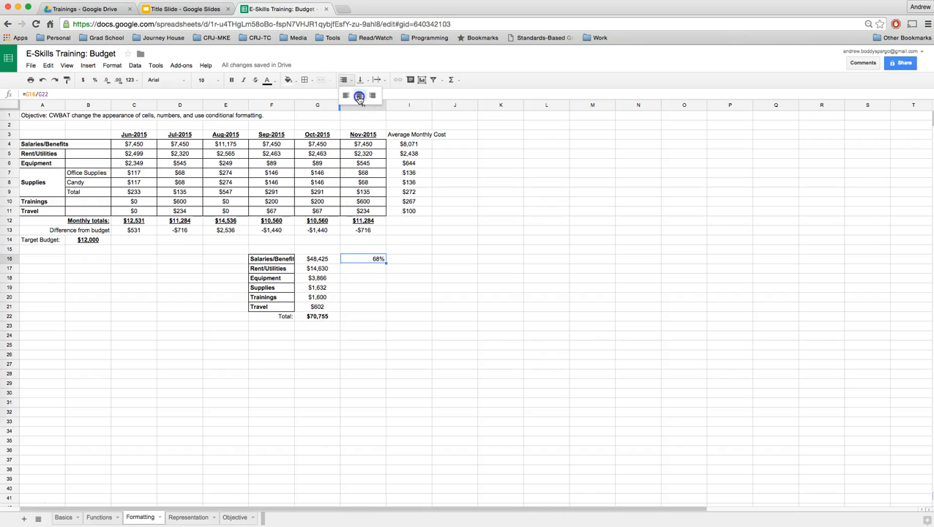
click(359, 95)
click(372, 270)
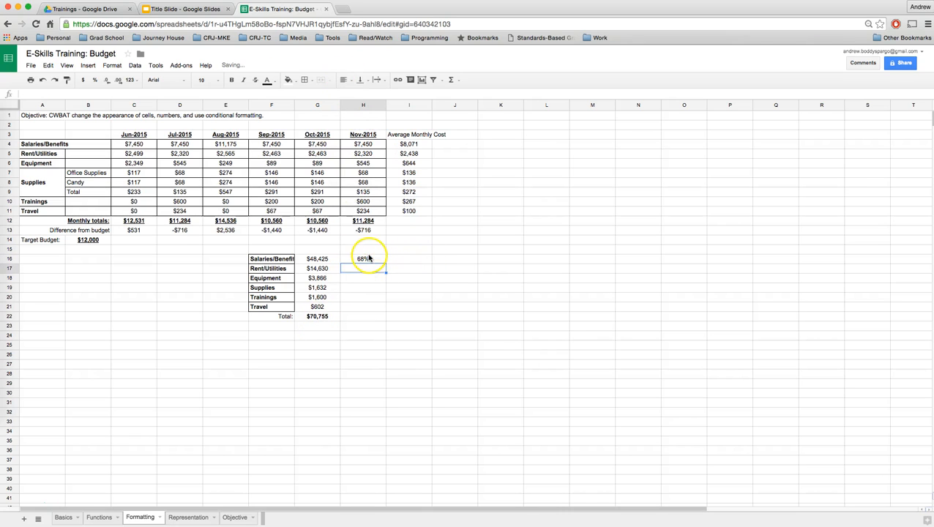
Try to fill the share formula from H16 down through H21 and check the cell references in H17
click(370, 258)
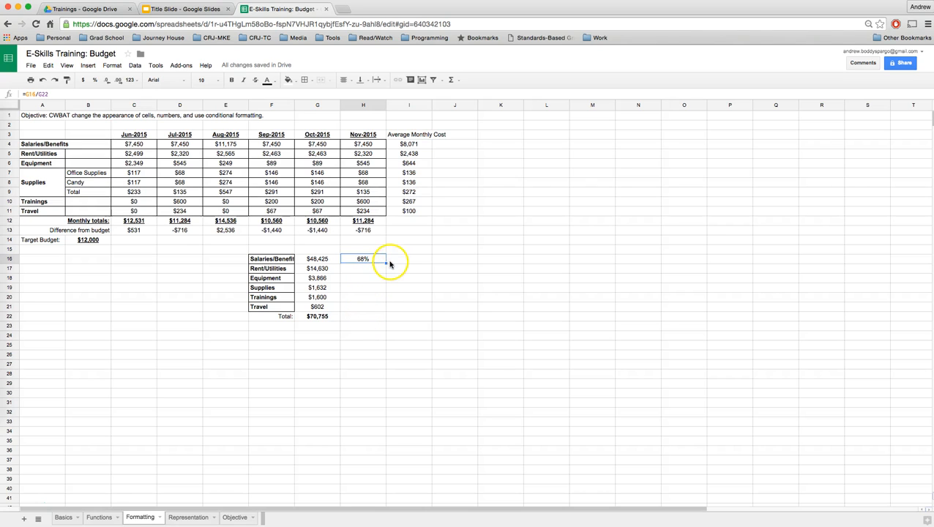
drag(386, 263, 381, 311)
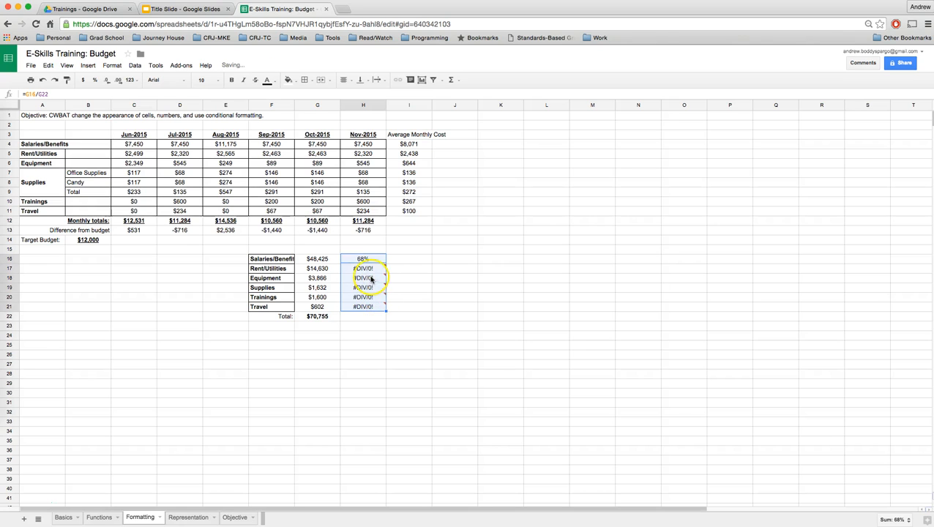
mouse_move(370, 271)
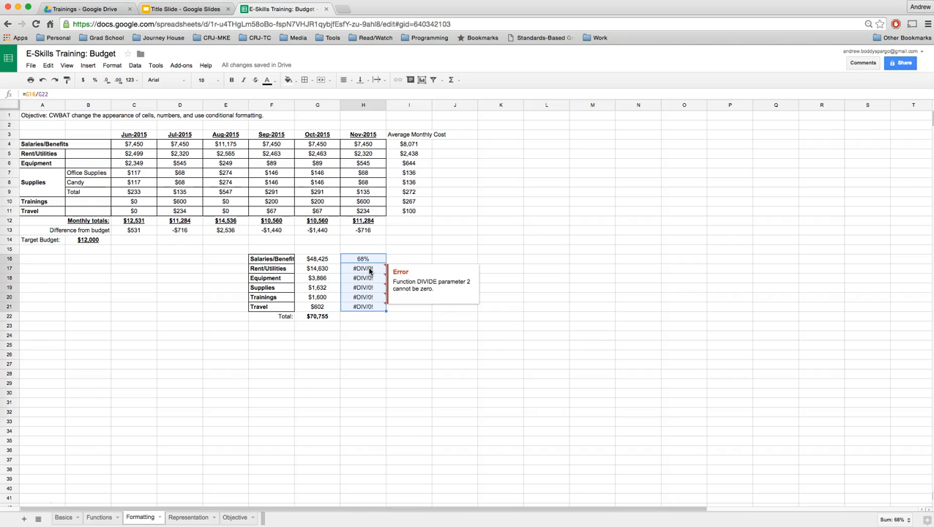
double_click(368, 268)
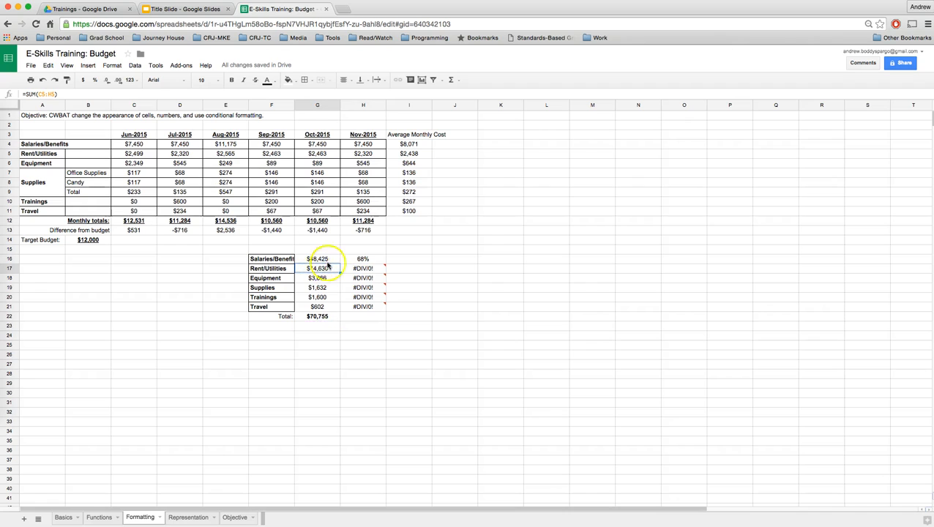
double_click(361, 269)
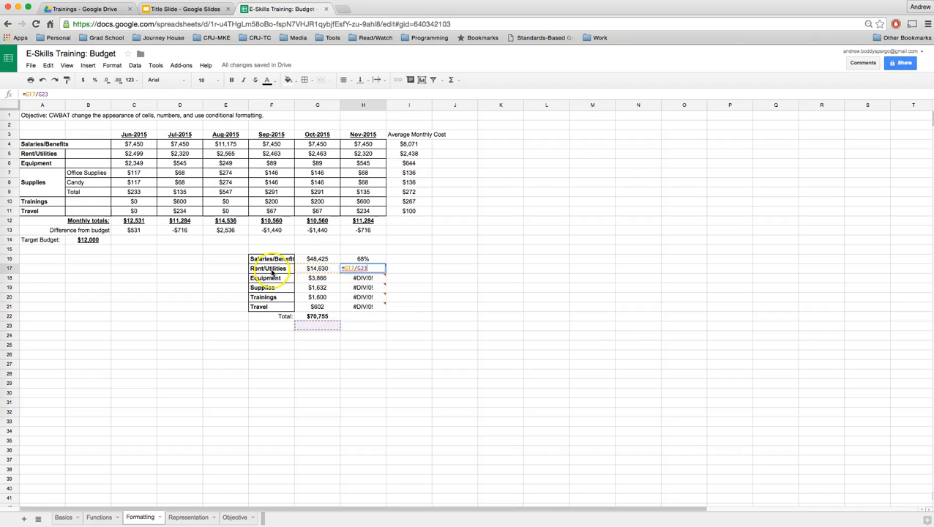
mouse_move(362, 268)
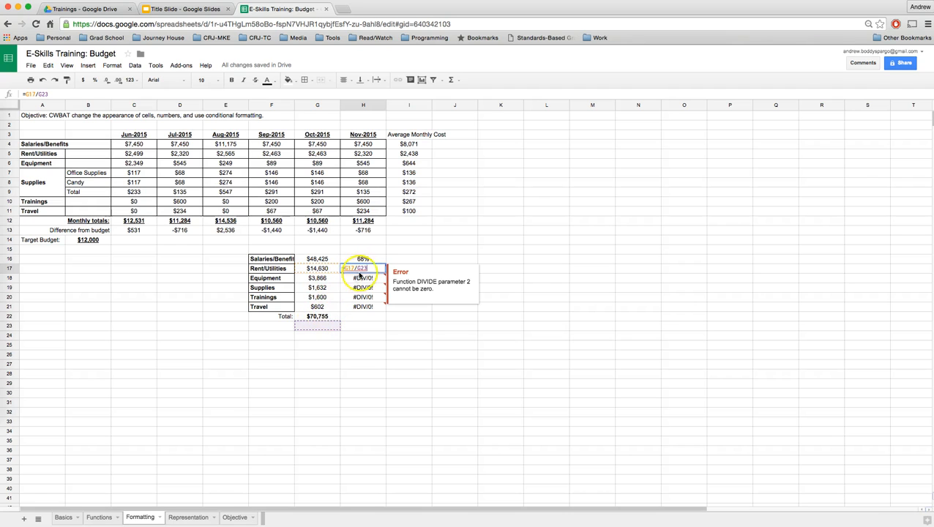
click(320, 319)
click(320, 317)
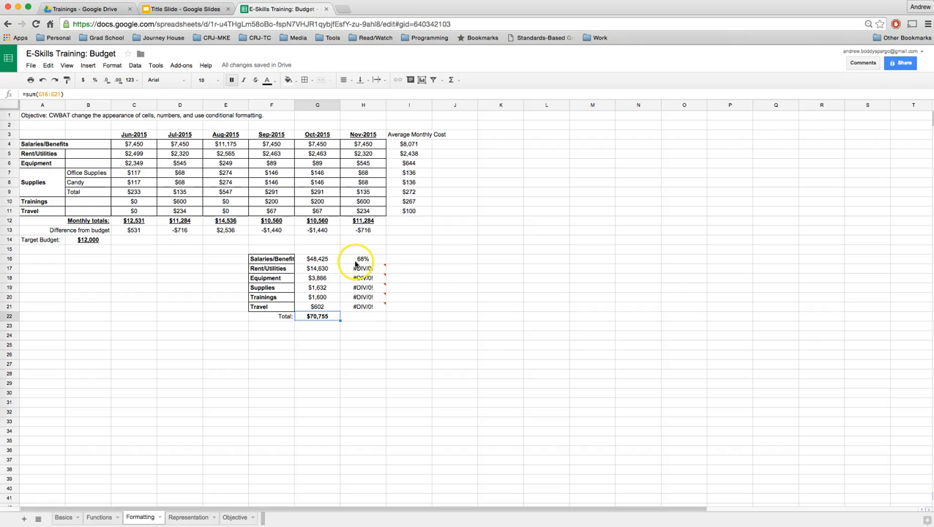
Make the grand total reference absolute in H16 with =G16/$G$22 and fill the formula down through H21
click(357, 260)
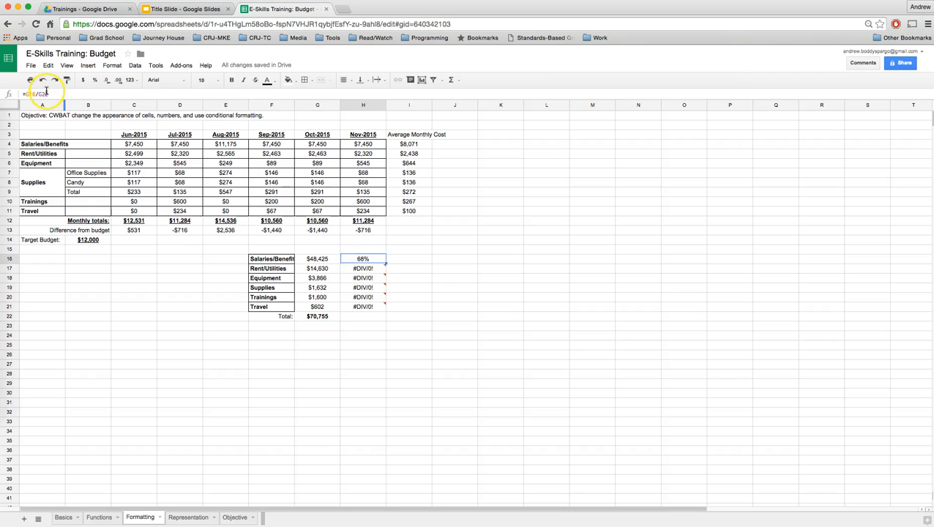
click(47, 93)
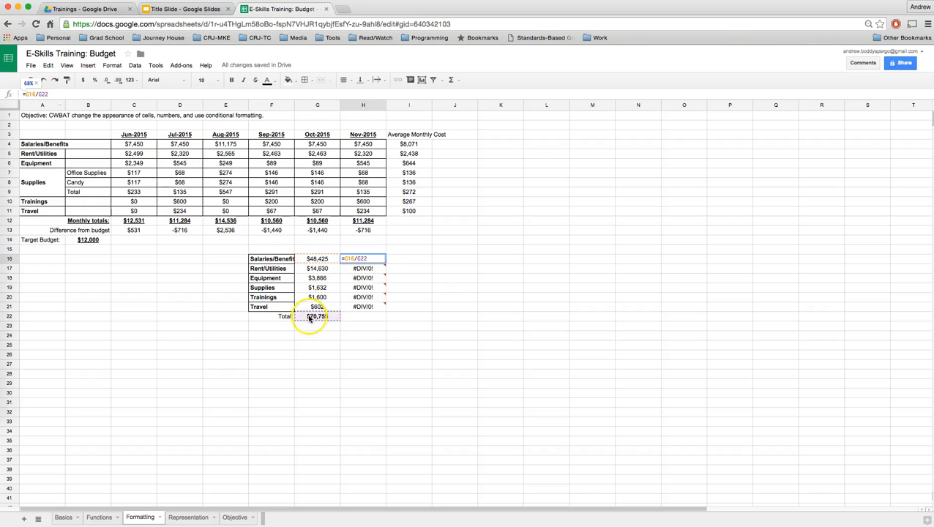
text($)
click(48, 94)
key(BackSpace)
key(F4)
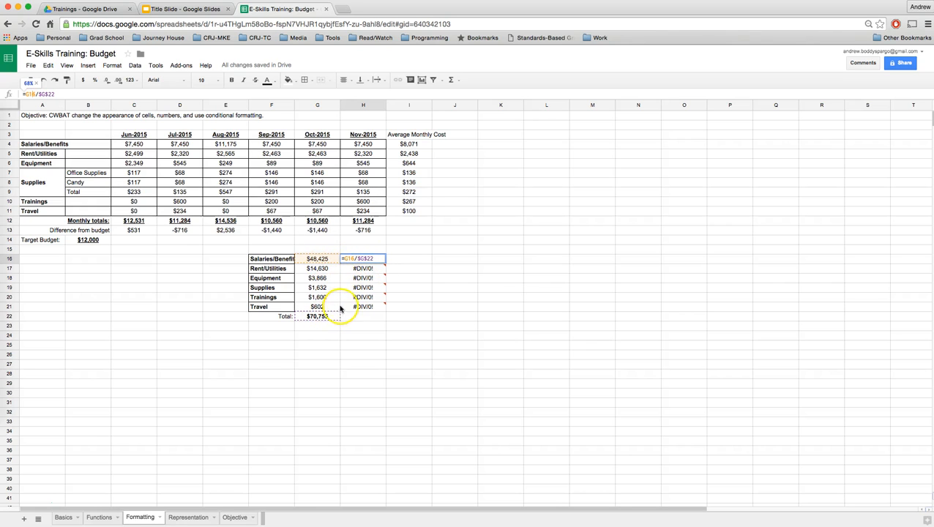
mouse_move(341, 307)
key(Return)
click(379, 258)
drag(387, 261, 381, 306)
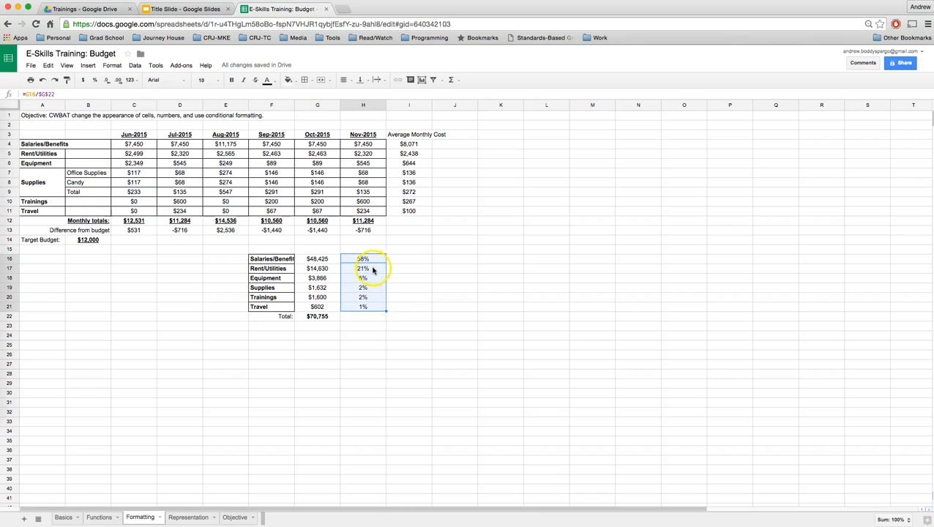
Check the sum of the percentage shares with =sum(H16:H21) in I22, then clear that cell
click(399, 316)
text(=)
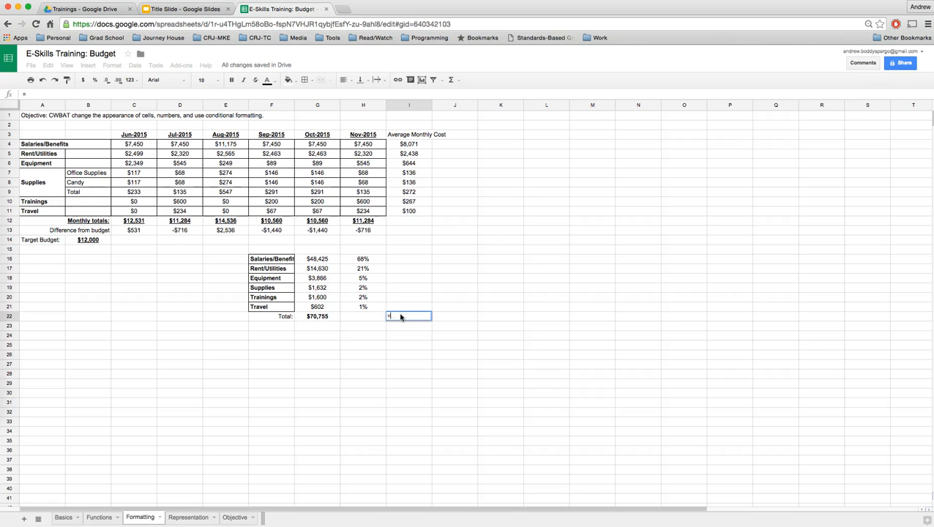
text(sum()
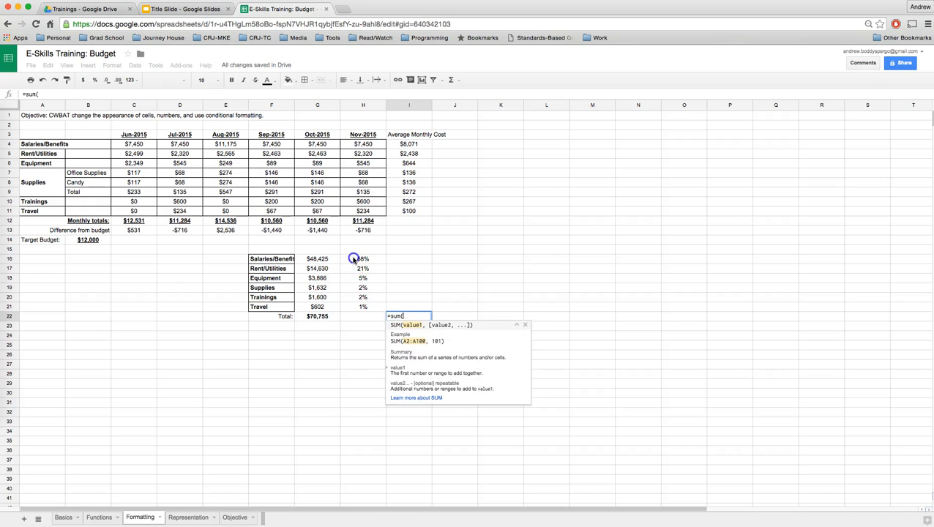
drag(354, 260, 356, 306)
key(Return)
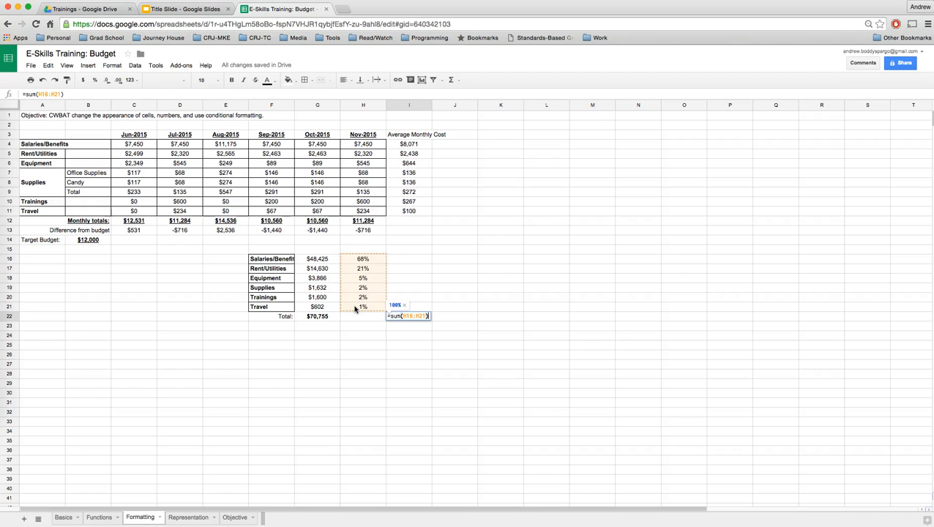
click(421, 317)
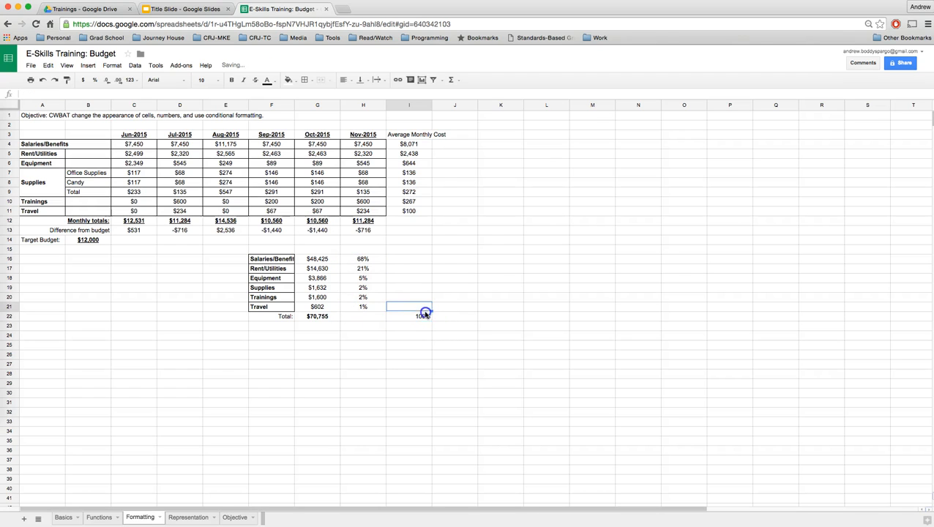
key(Delete)
drag(431, 311, 379, 321)
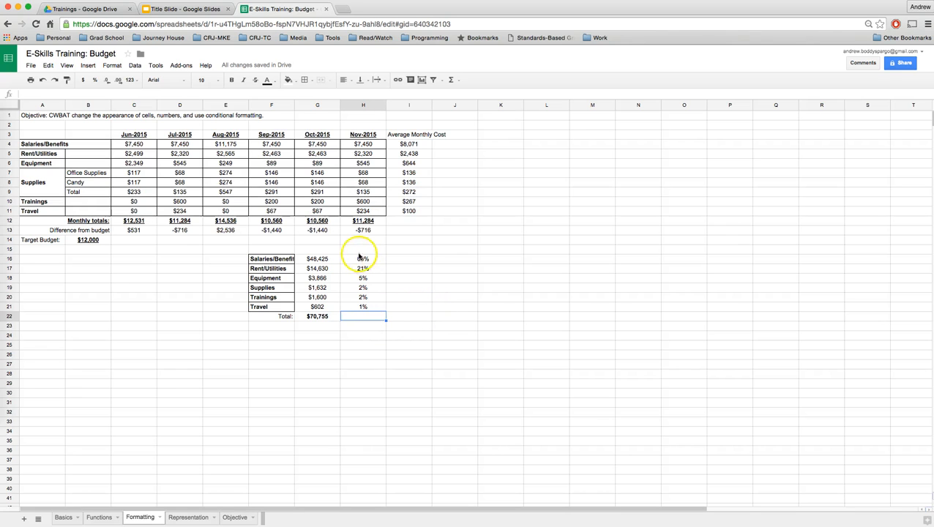
Review the category totals and shares in rows 16 and 17 and the monthly differences from budget in row 13
click(312, 260)
click(313, 270)
click(352, 260)
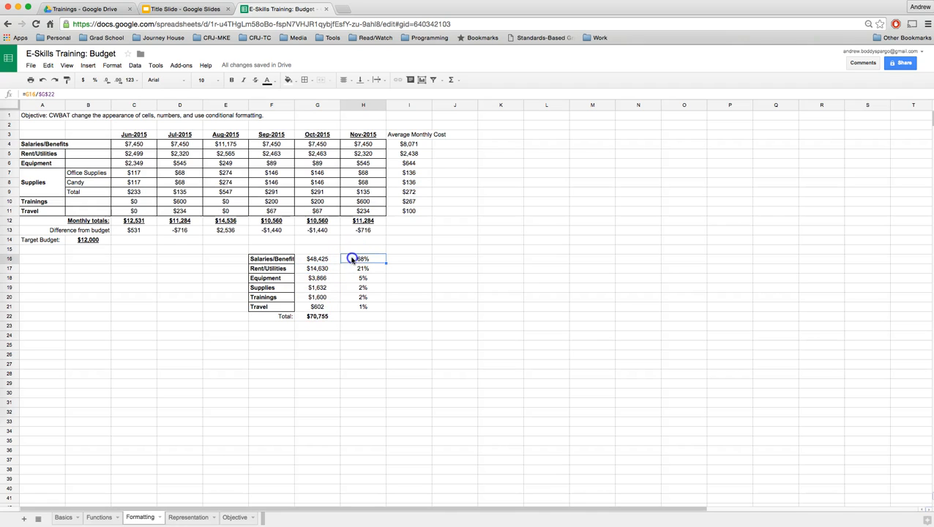
click(285, 249)
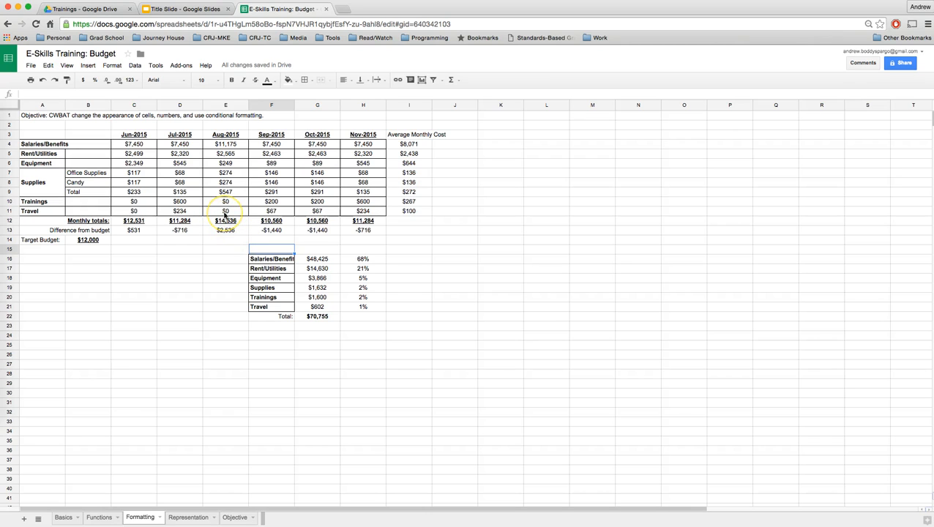
click(134, 146)
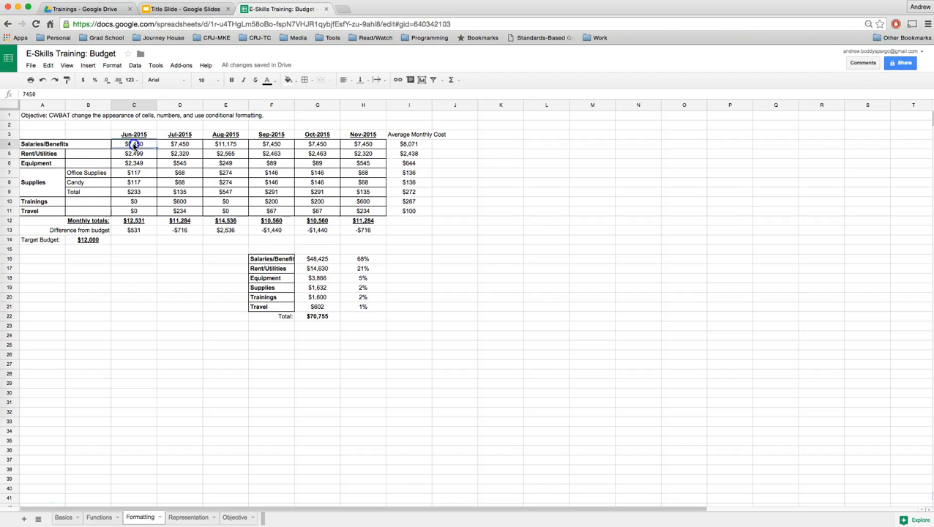
click(187, 230)
click(270, 231)
click(308, 231)
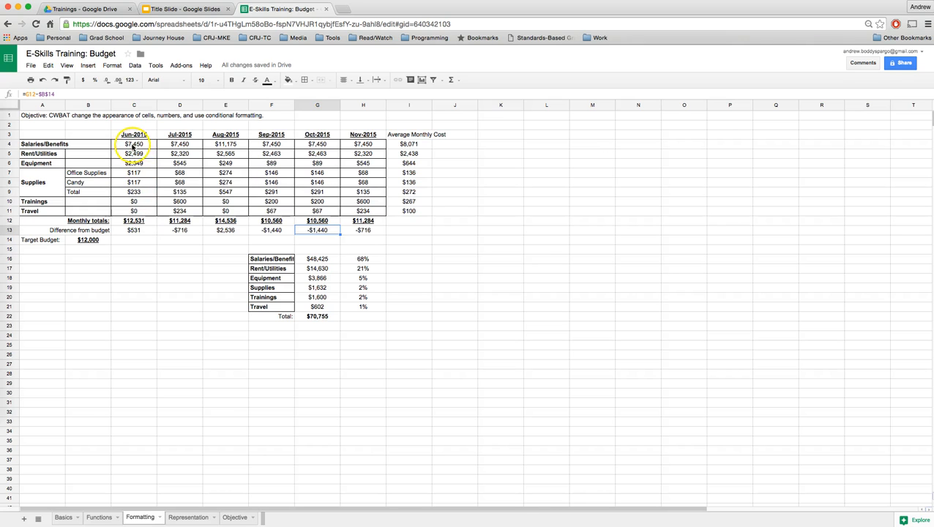
Start a conditional formatting rule for the budget range C4:I13
drag(133, 145, 396, 233)
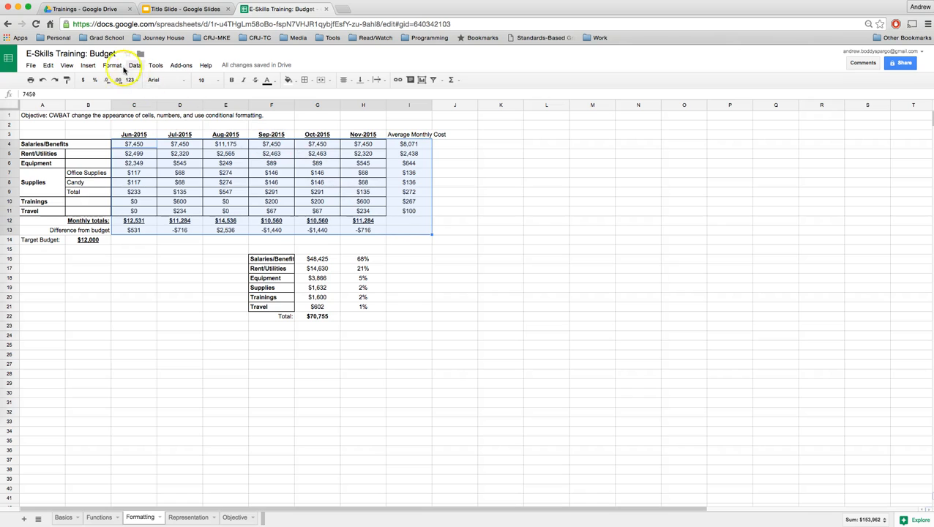
click(117, 66)
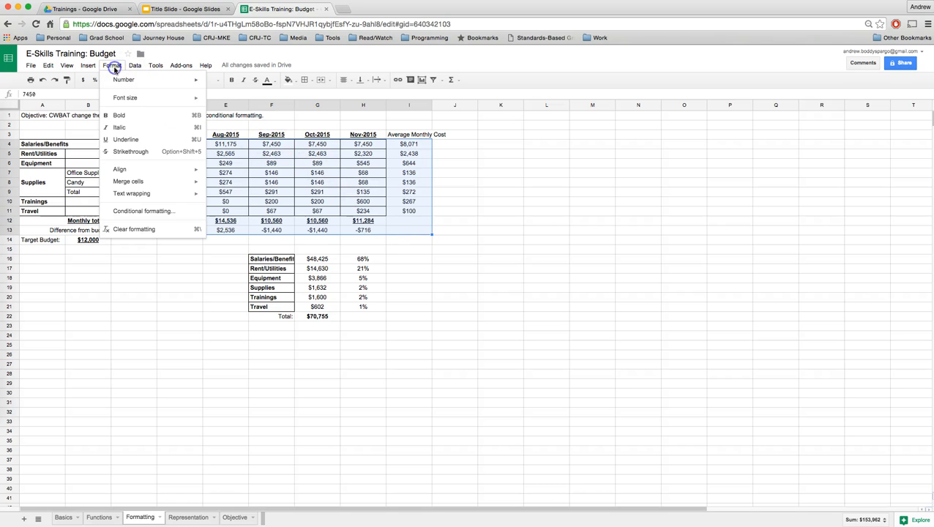
click(136, 213)
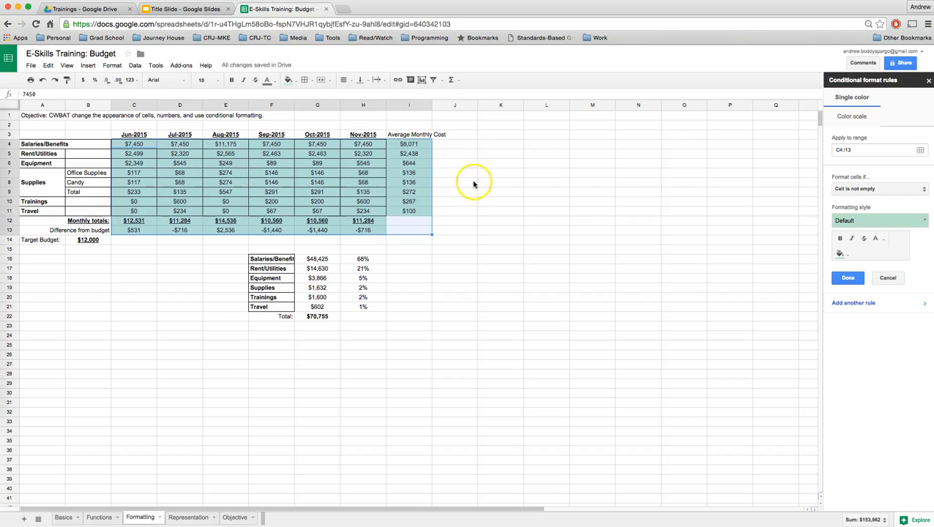
click(862, 151)
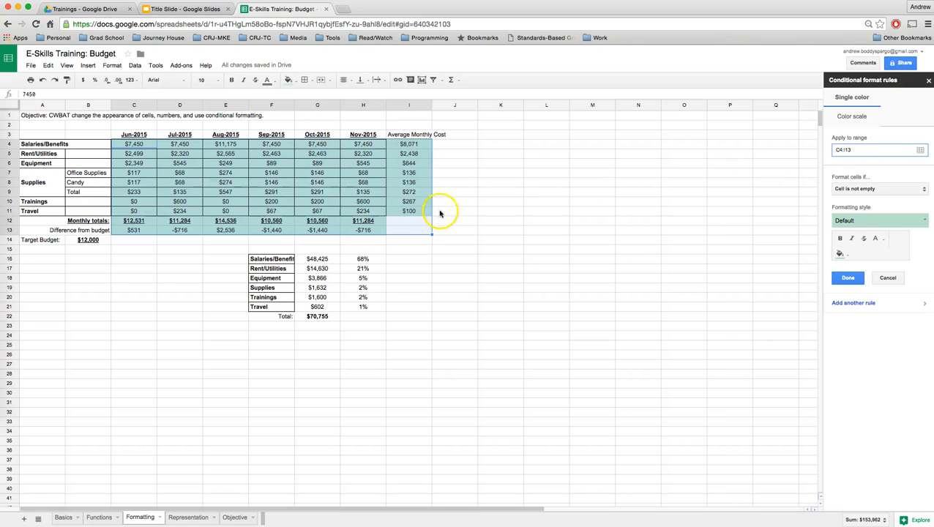
Set the rule to format cells whose value is less than 0
click(878, 193)
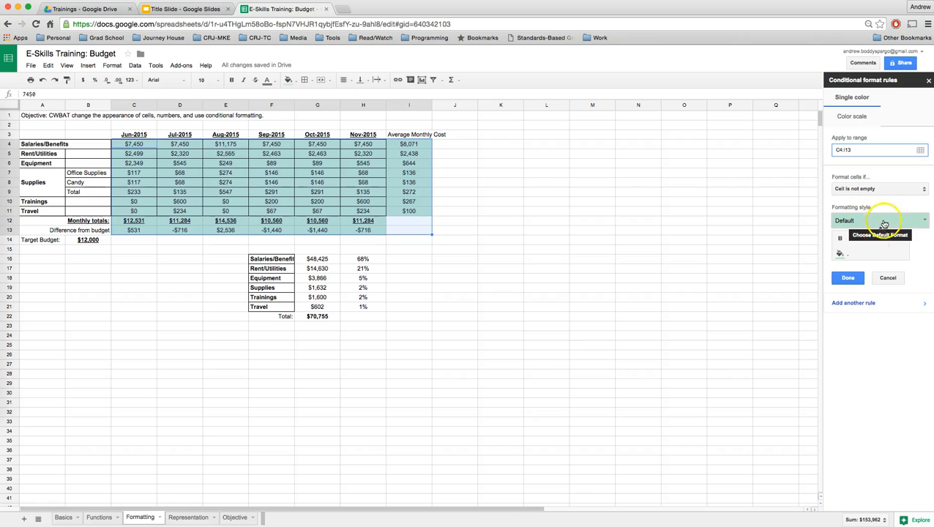
click(921, 189)
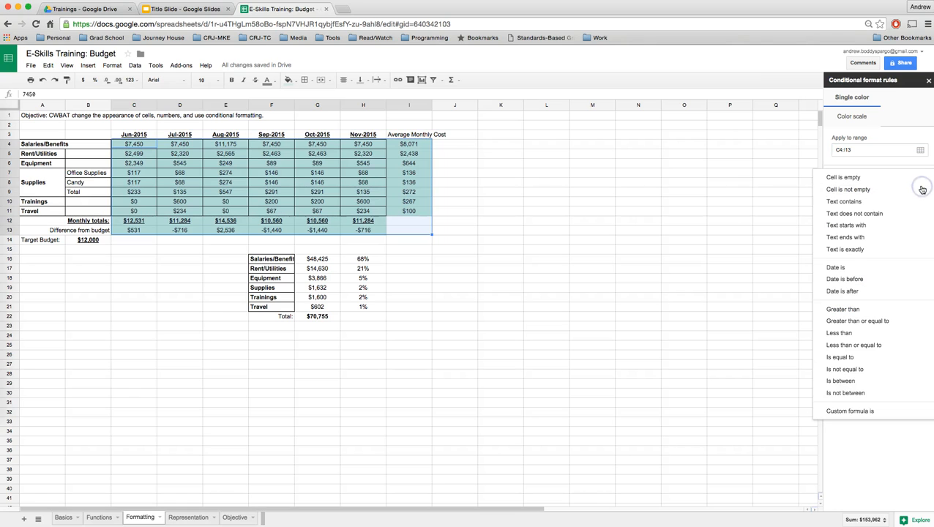
click(851, 214)
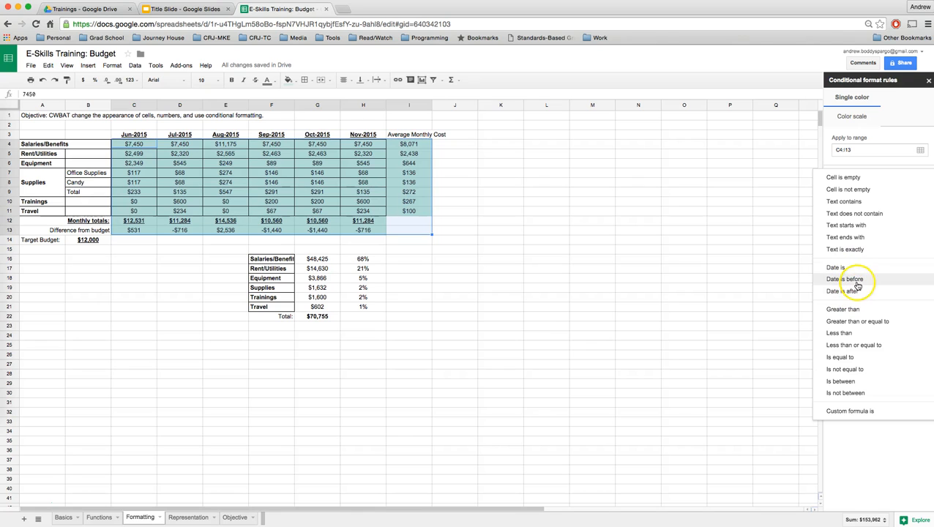
click(840, 333)
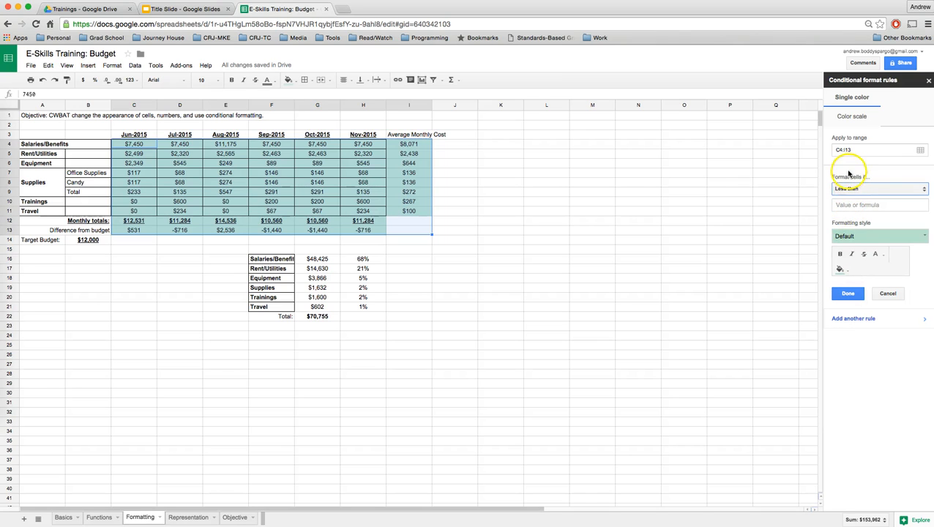
click(848, 205)
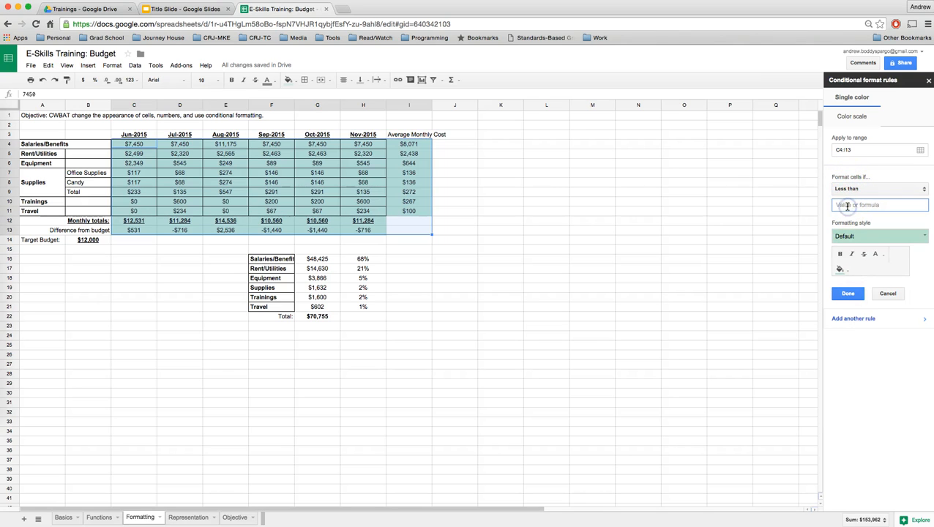
text(0)
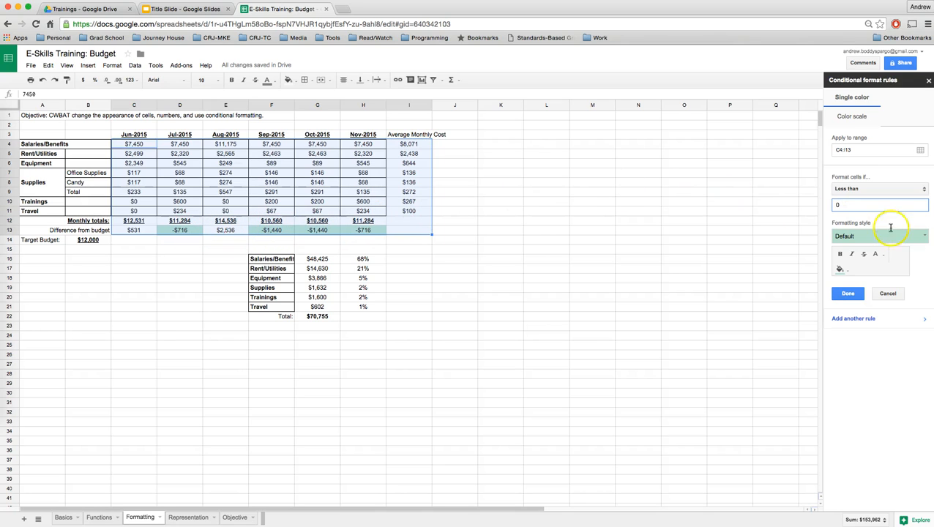
Give the less-than-0 rule the preset red background style and save it
click(922, 236)
click(886, 294)
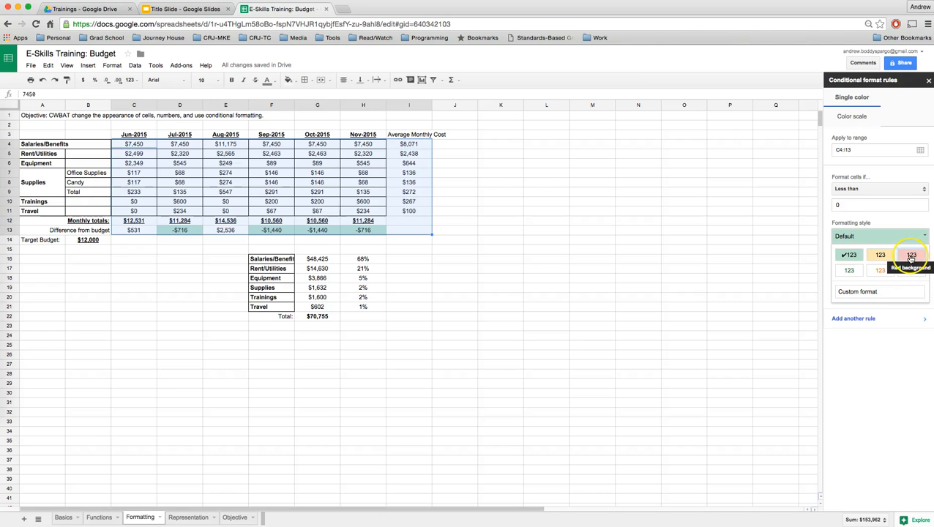
click(878, 293)
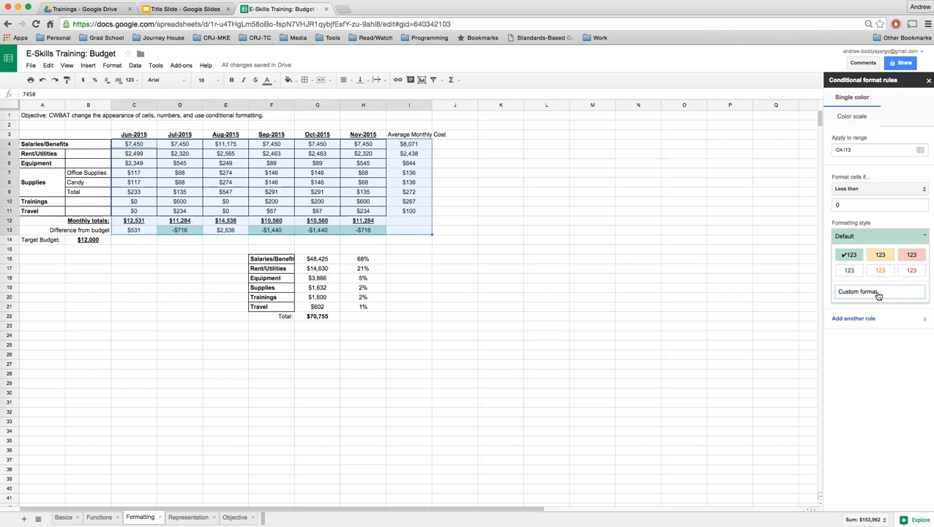
click(879, 294)
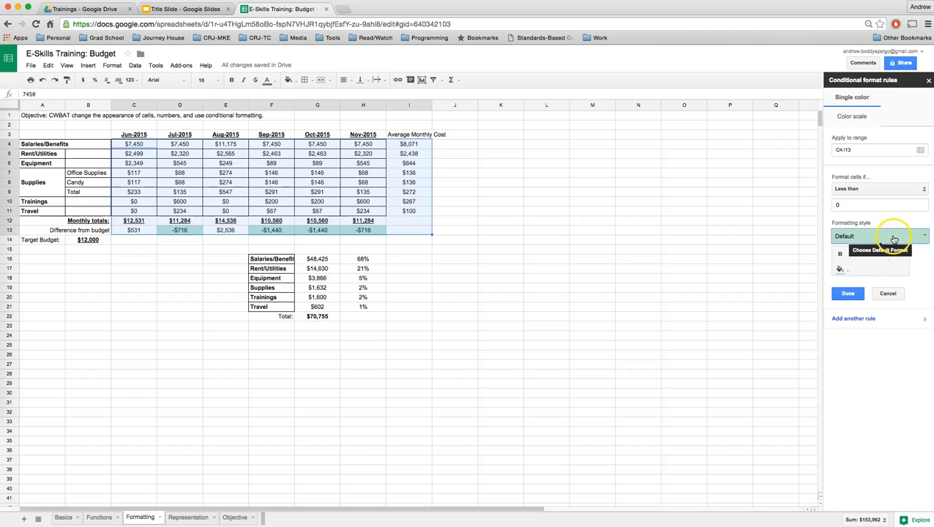
click(850, 268)
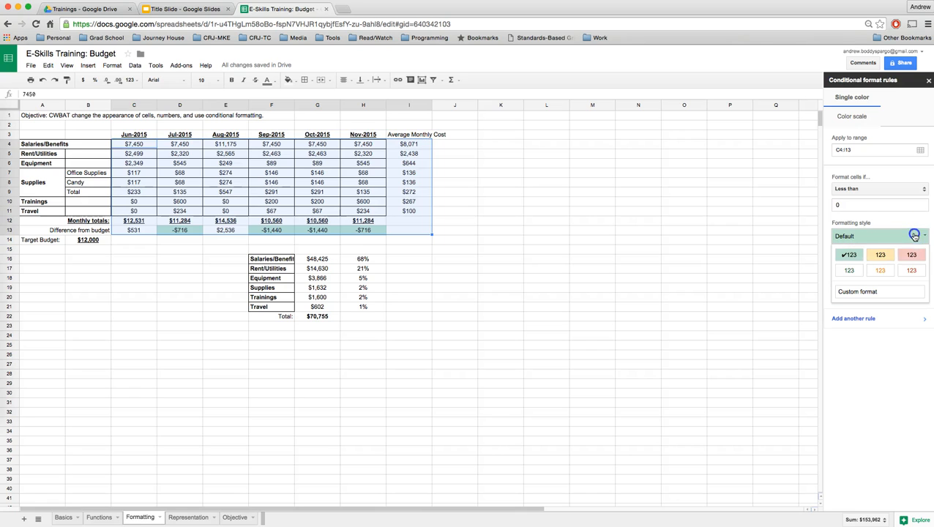
click(910, 254)
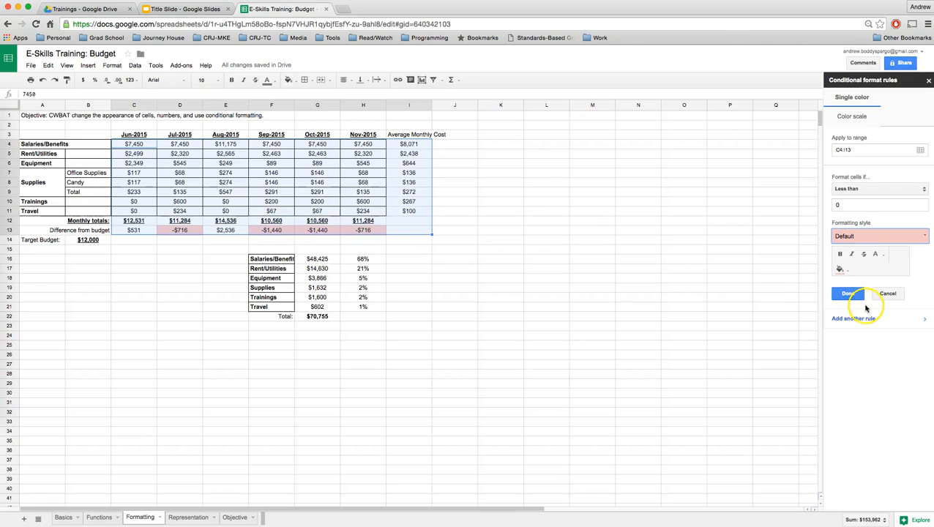
click(849, 295)
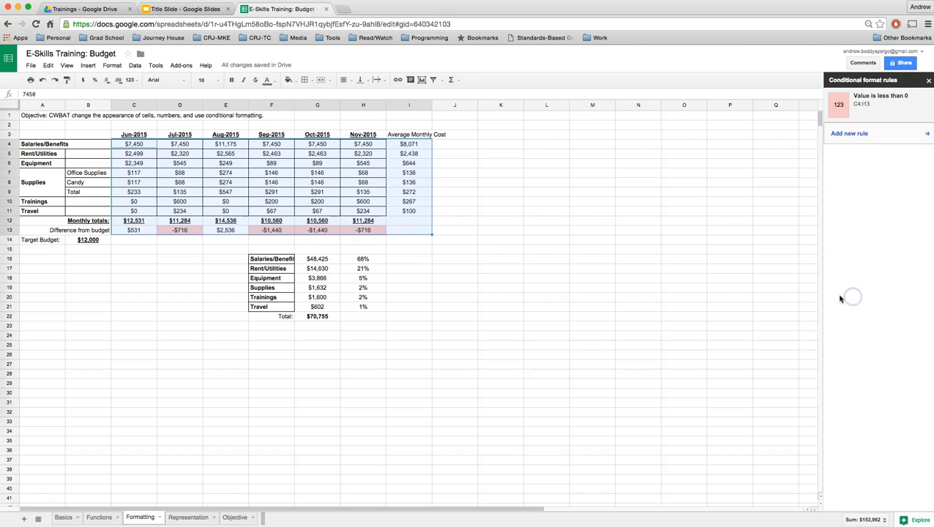
Draft a second rule for C4:I13 that gives cells equal to 0 the yellow background, and discard it
click(866, 135)
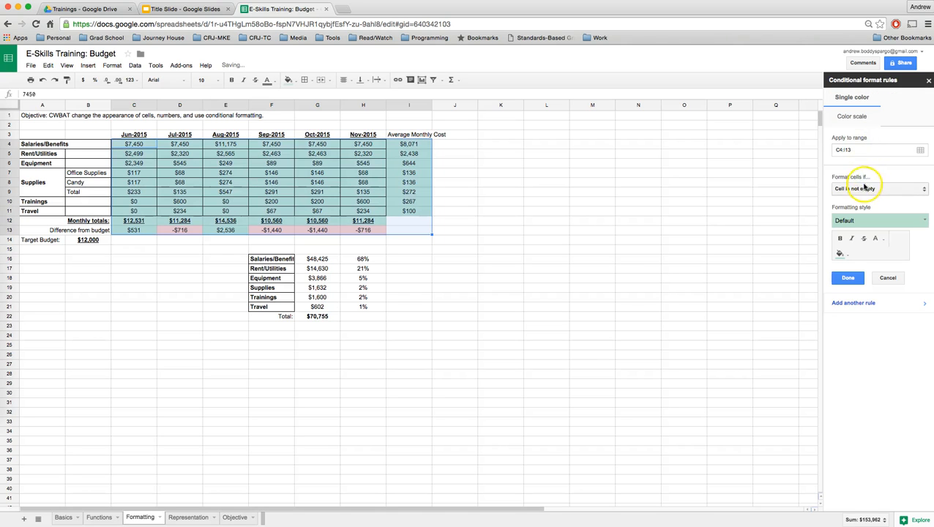
click(863, 186)
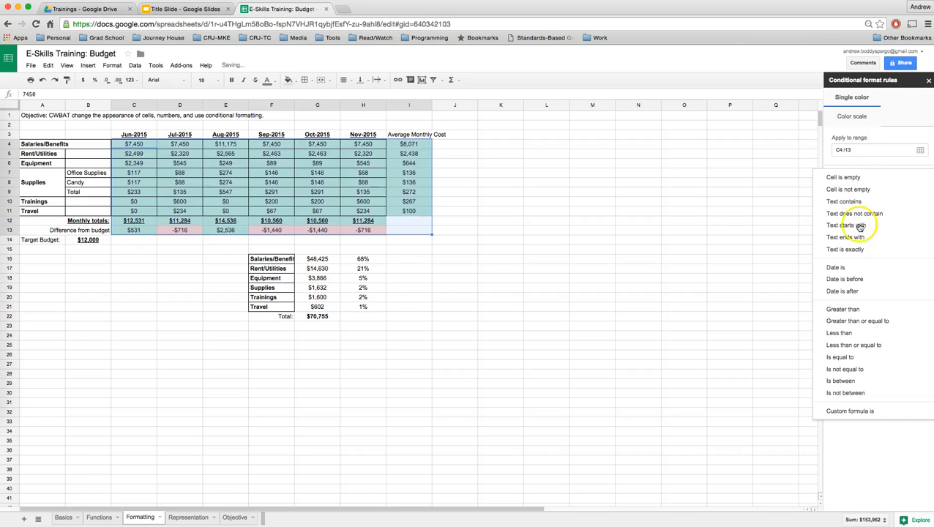
click(855, 358)
click(853, 208)
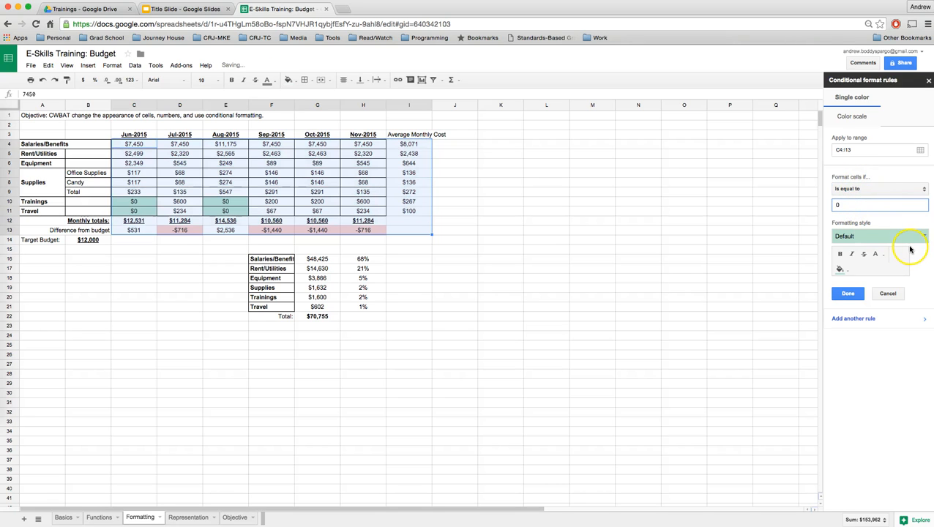
click(924, 236)
click(887, 254)
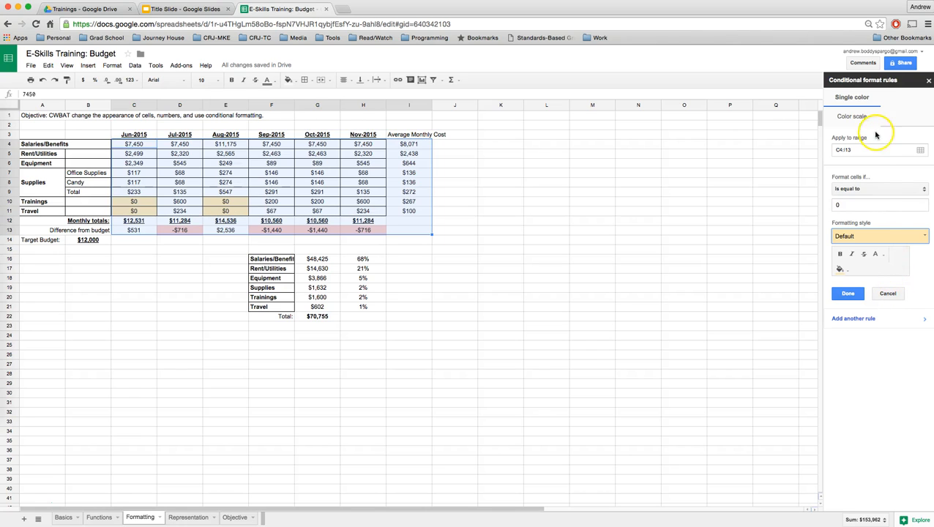
click(890, 294)
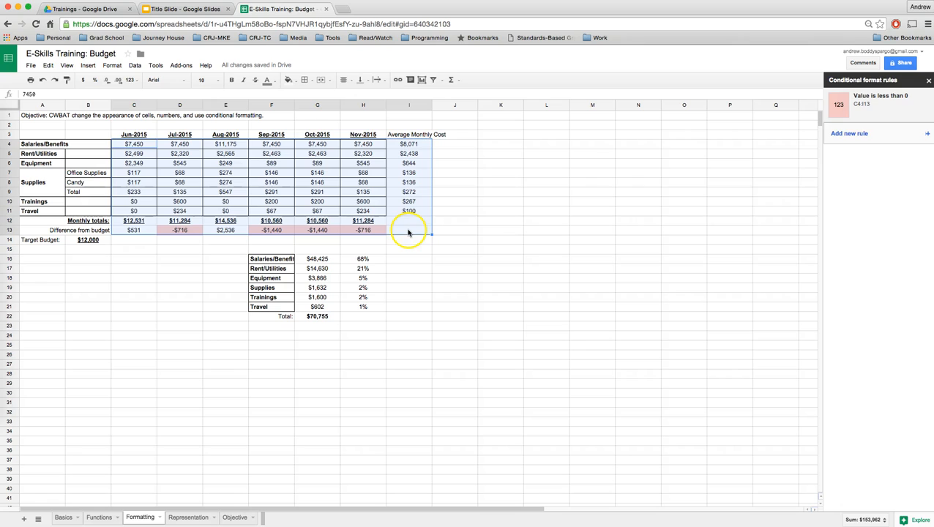
Reopen the less-than-0 rule, keep its settings, and leave conditional formatting
click(844, 110)
click(847, 292)
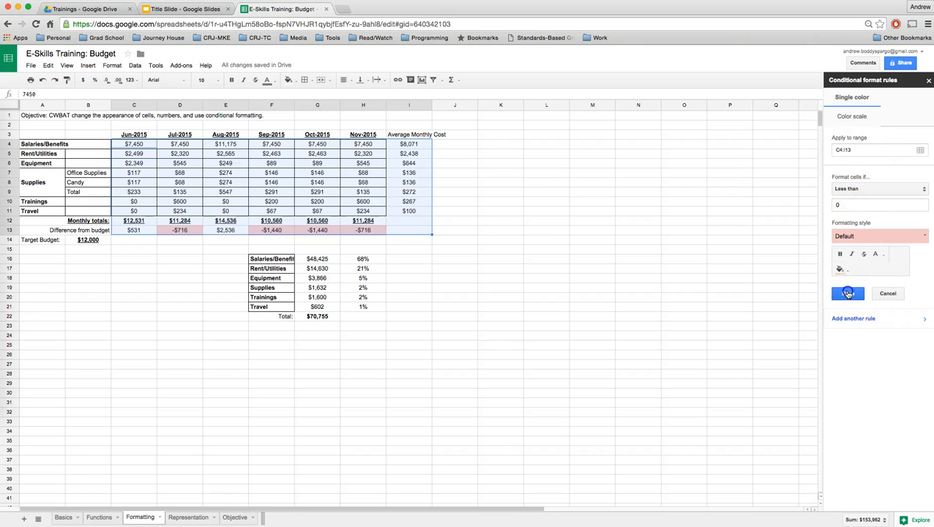
click(928, 80)
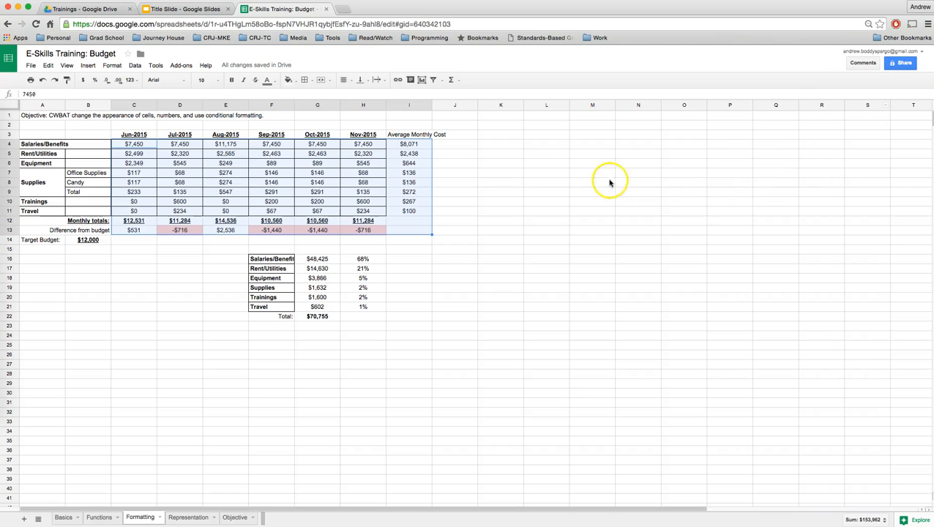
click(547, 192)
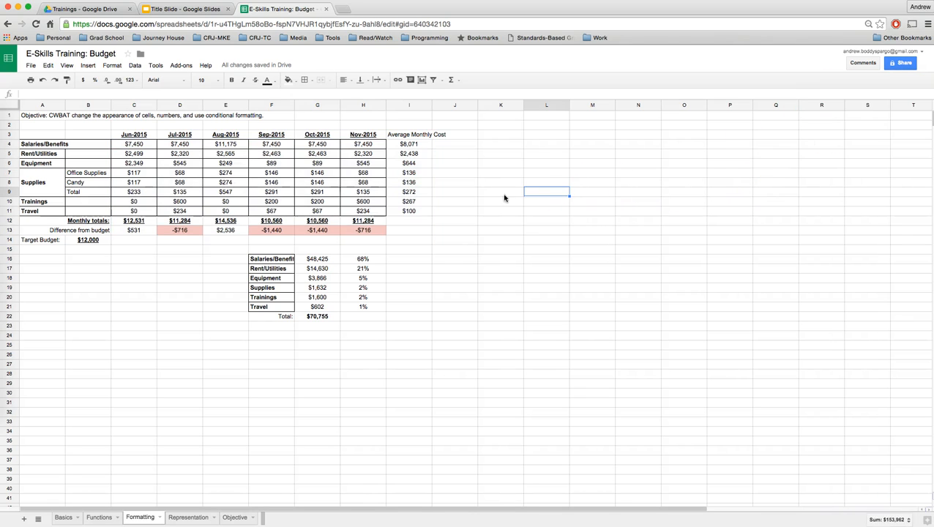
Set the July 2015 Supplies total in D9 to -135 to test the conditional formatting rule
click(189, 195)
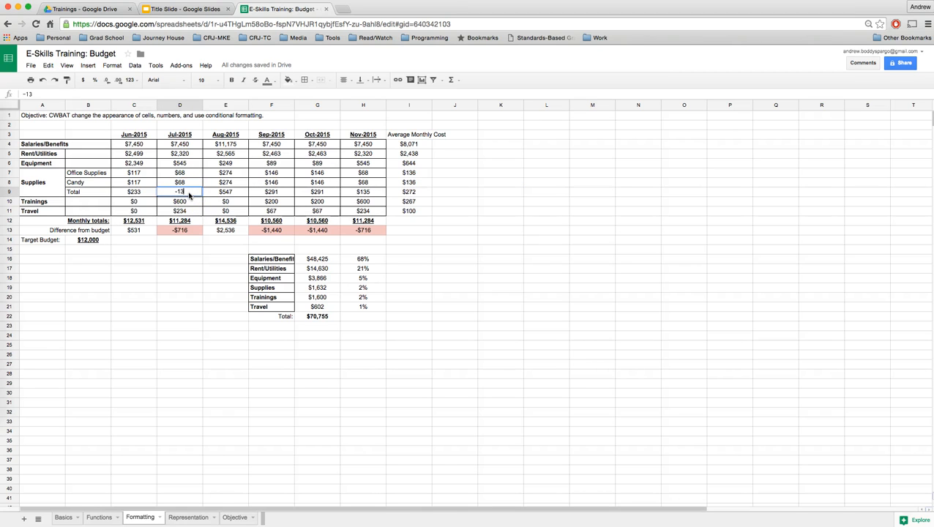
key(Return)
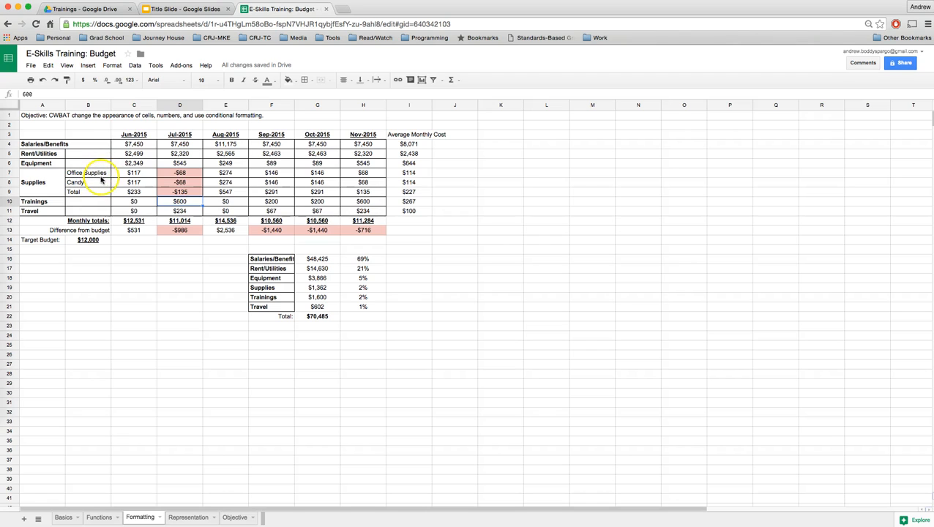
Set the July 2015 Supplies total in D9 to 135
click(180, 192)
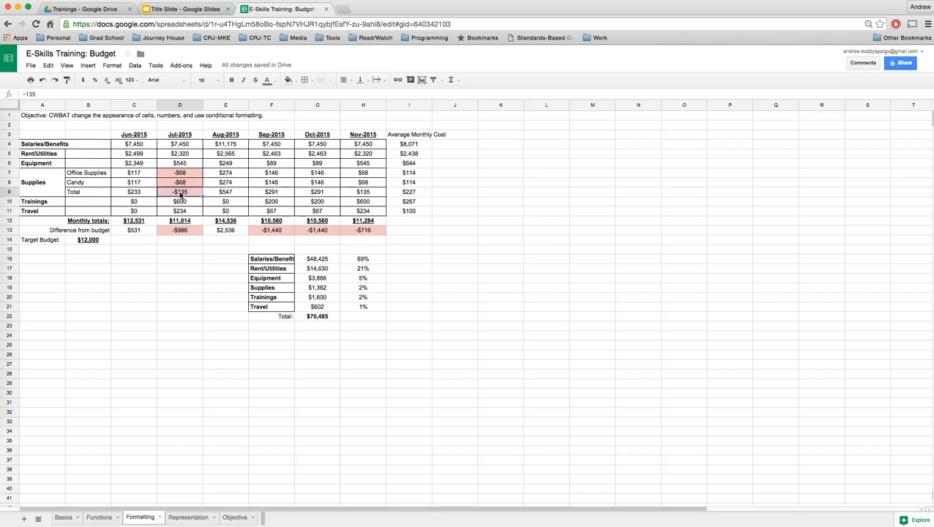
text(135)
key(Return)
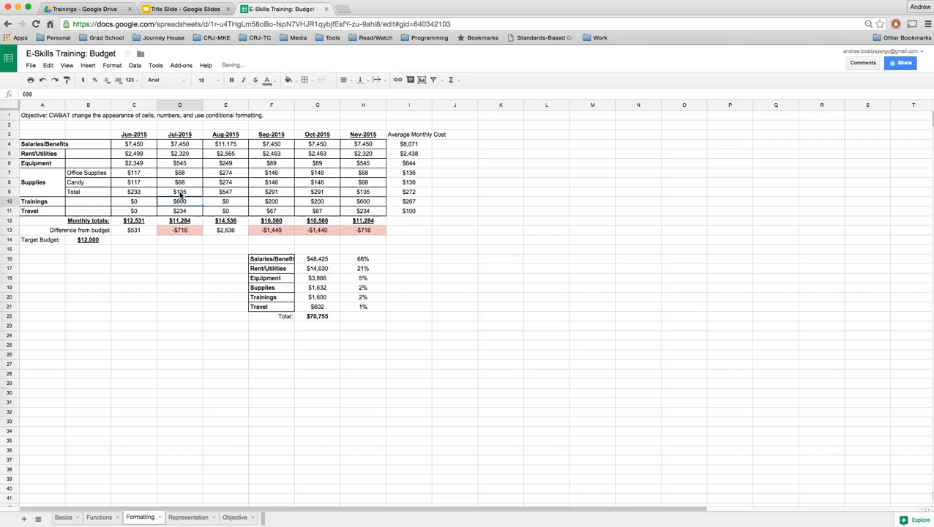
click(147, 242)
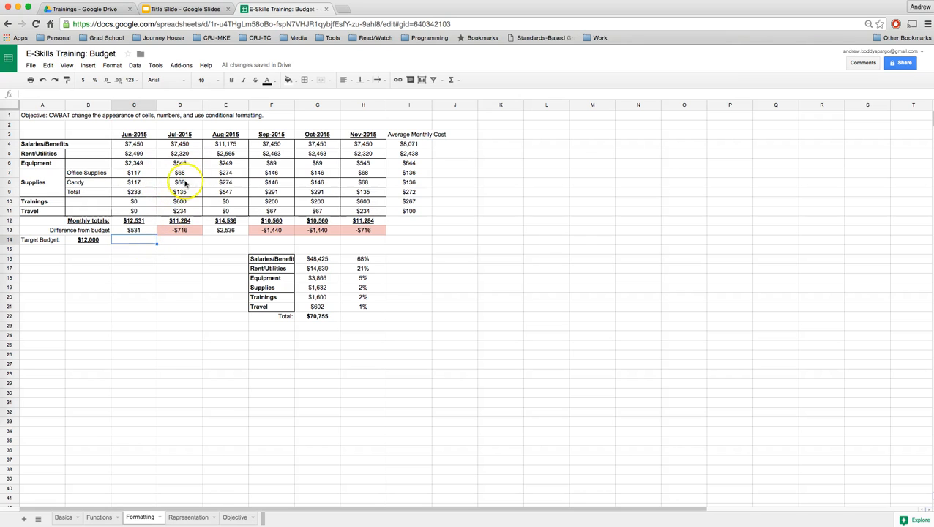
click(76, 252)
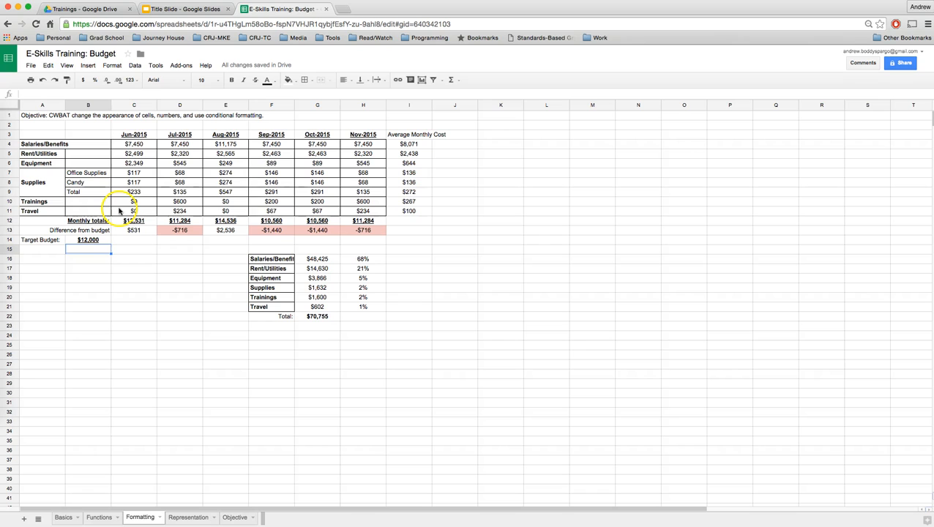
mouse_move(134, 147)
mouse_down()
mouse_move(361, 194)
mouse_move(394, 229)
mouse_up()
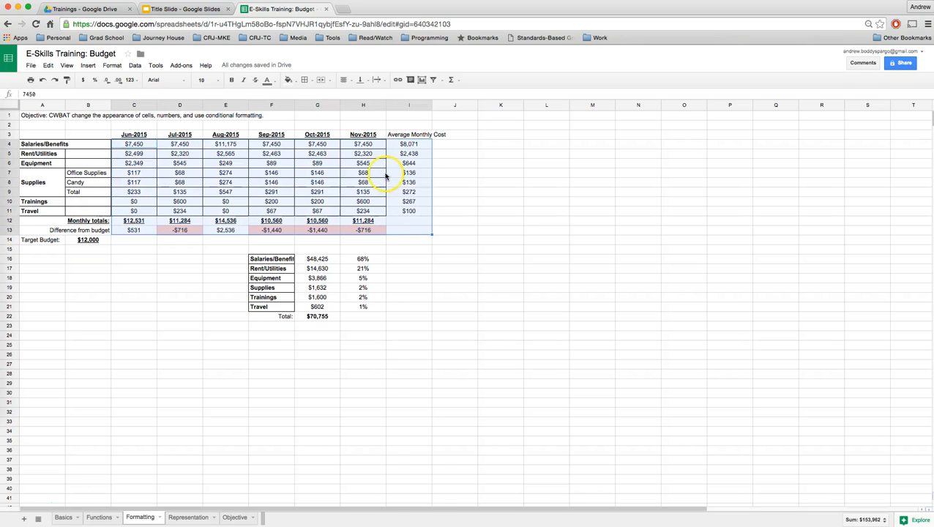
click(131, 136)
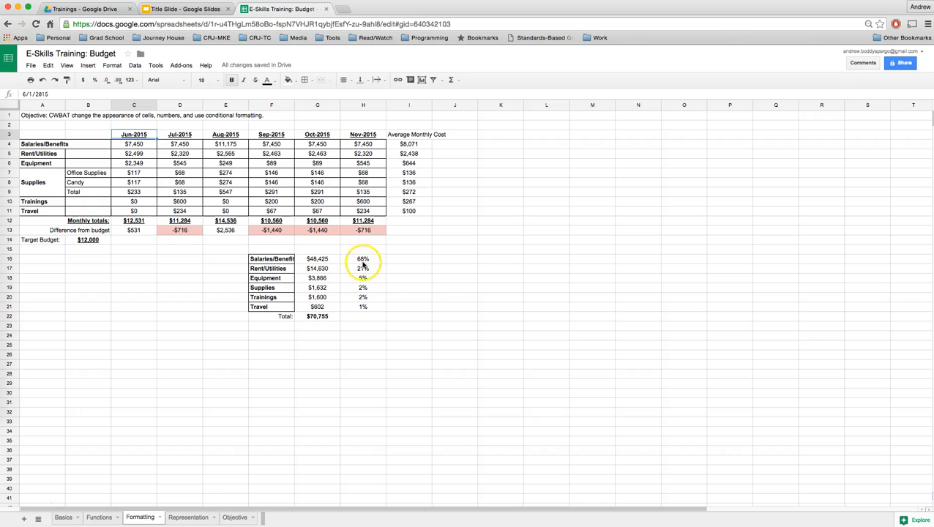
drag(365, 261, 366, 304)
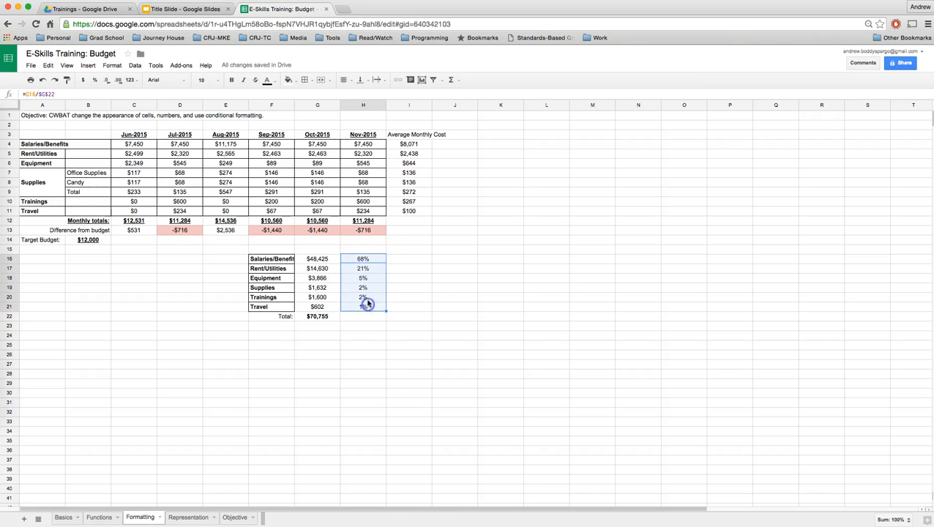
click(393, 263)
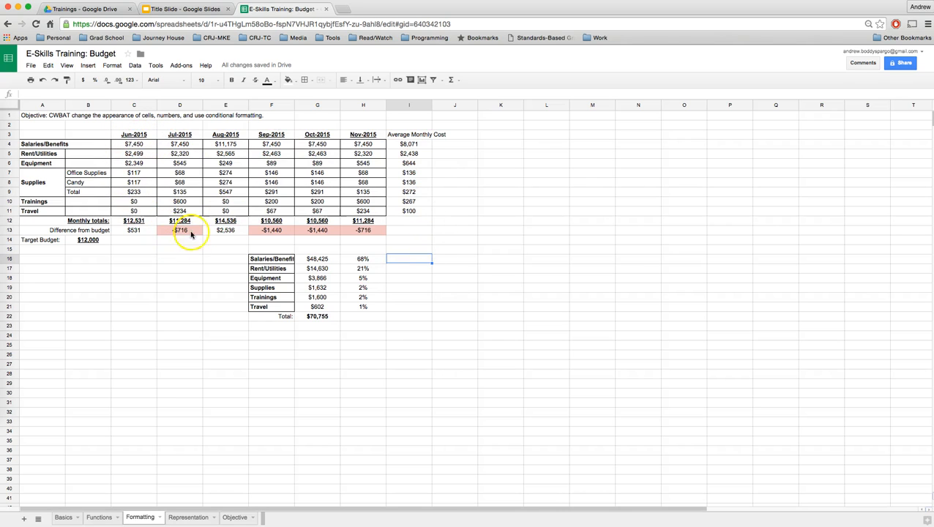
click(90, 136)
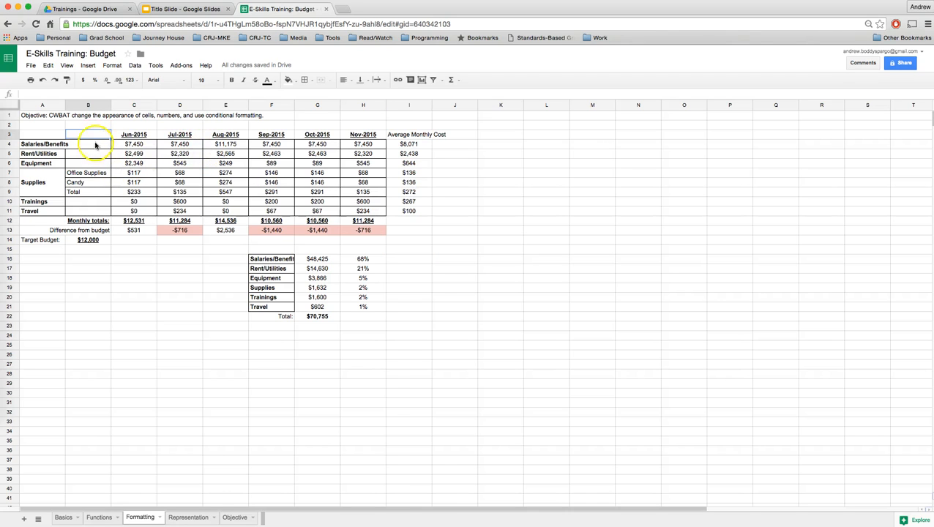